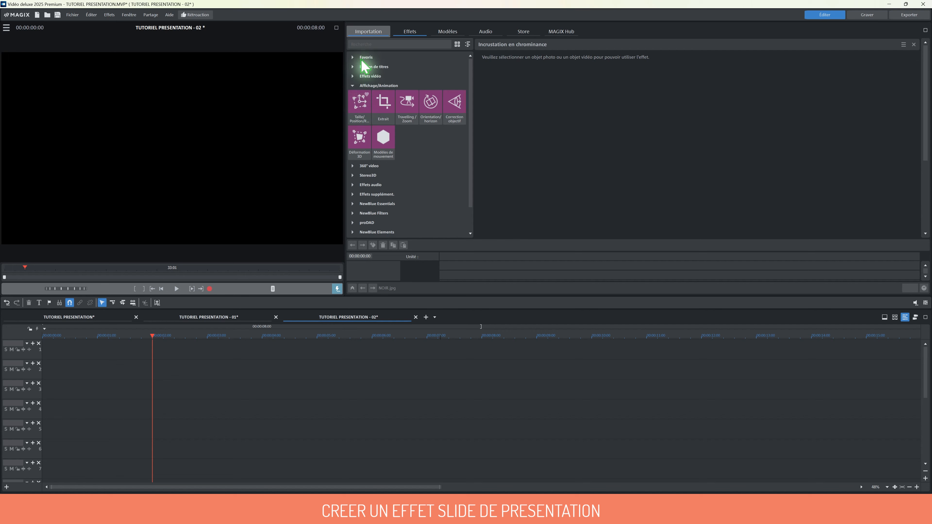
Place the Colosseum photo from the Tutoriel\photos\paysage folder at the start of track 1.
click(367, 32)
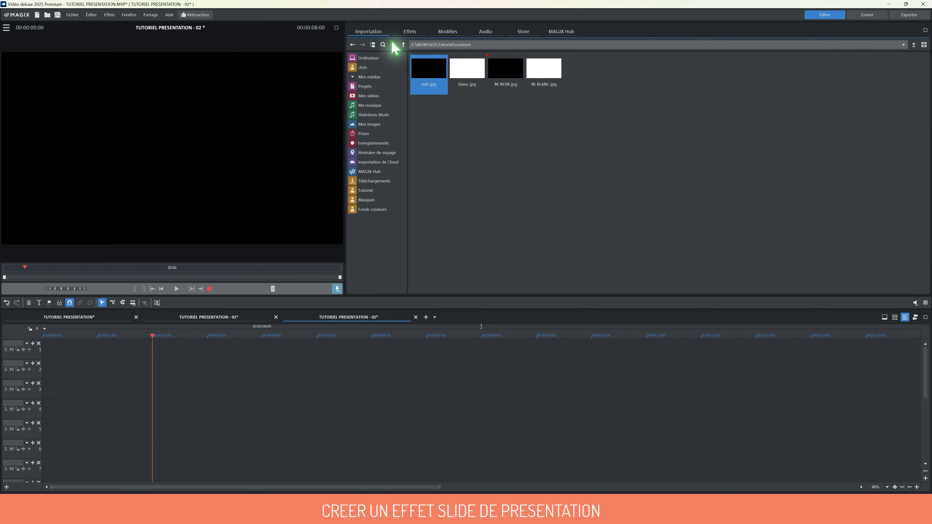
click(403, 44)
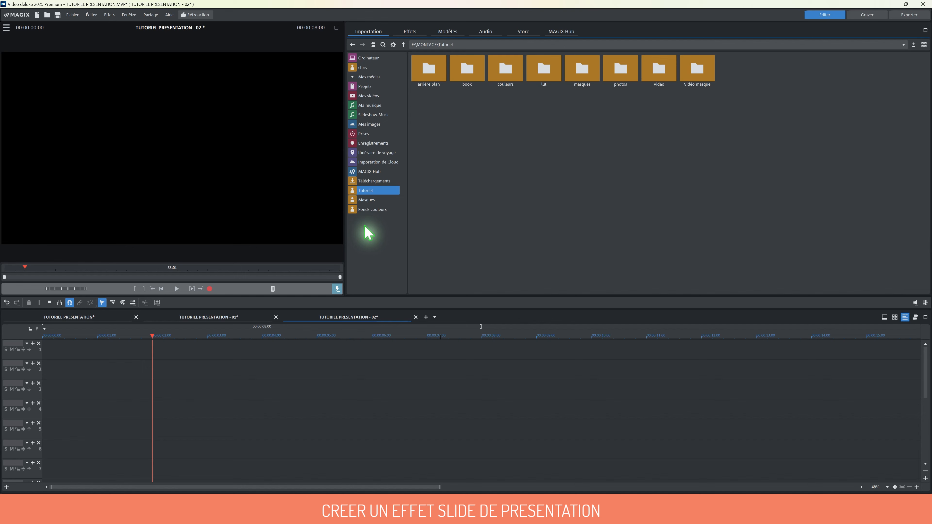
double_click(620, 69)
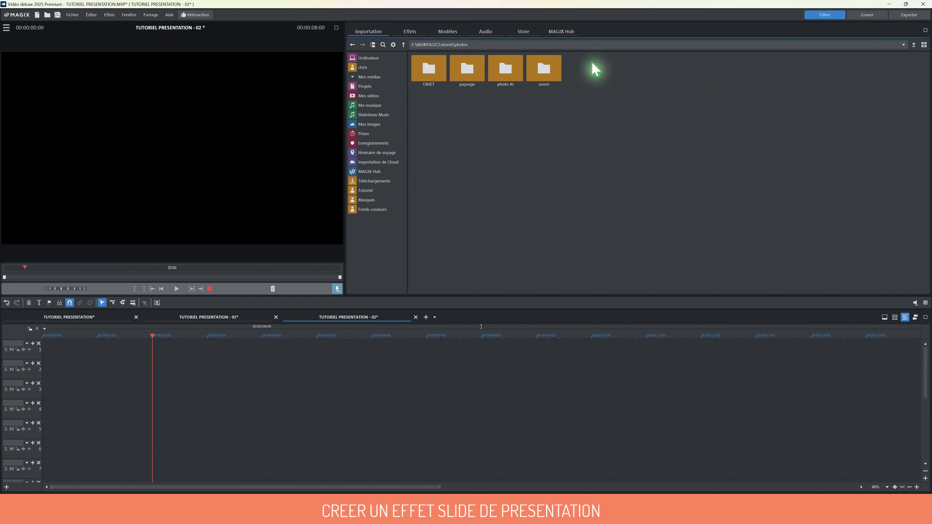
double_click(471, 66)
drag(444, 104, 90, 362)
Extend the Colosseum photo to about 16 seconds, fit it to the timeline view and make it fill the whole frame.
click(909, 487)
click(909, 487)
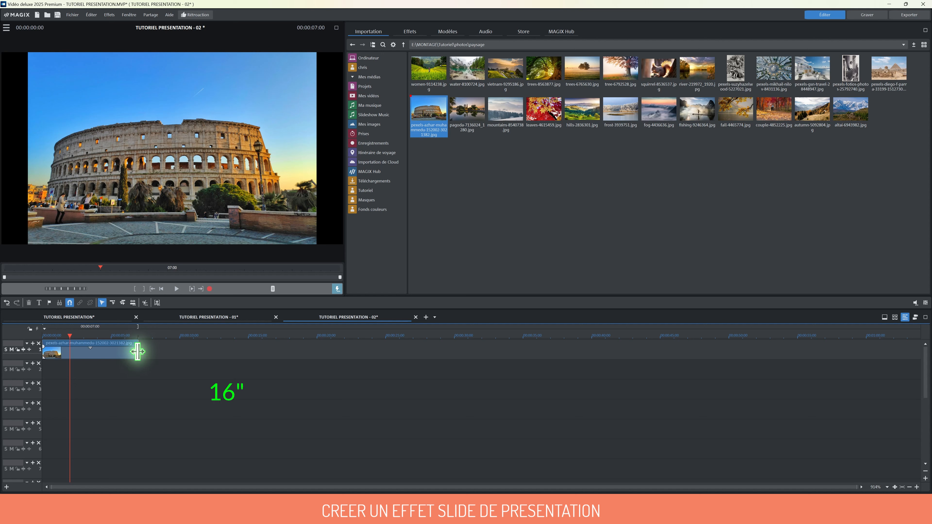
drag(137, 352, 261, 355)
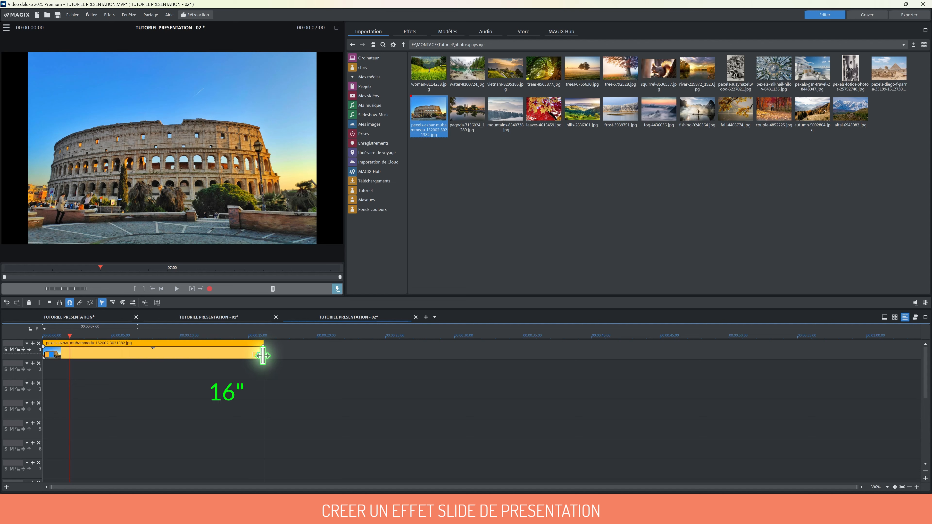
key(f)
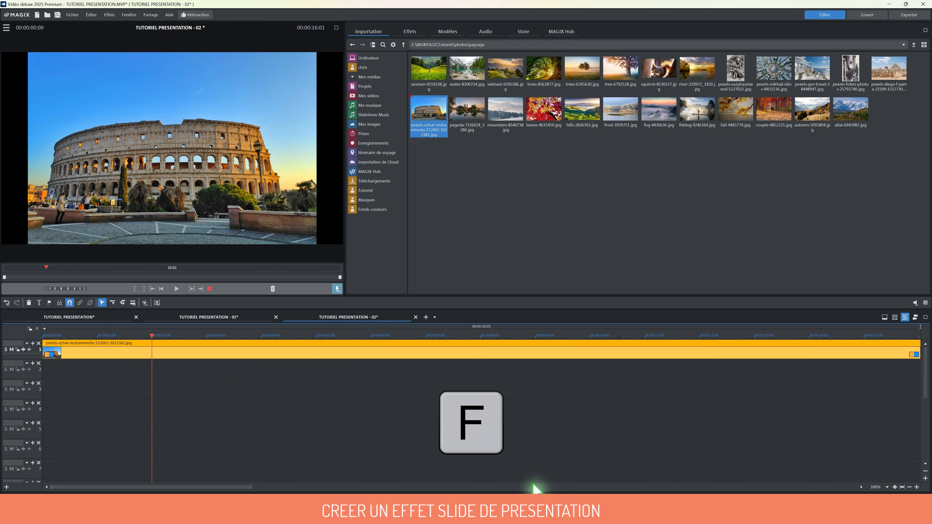
key(alt+b)
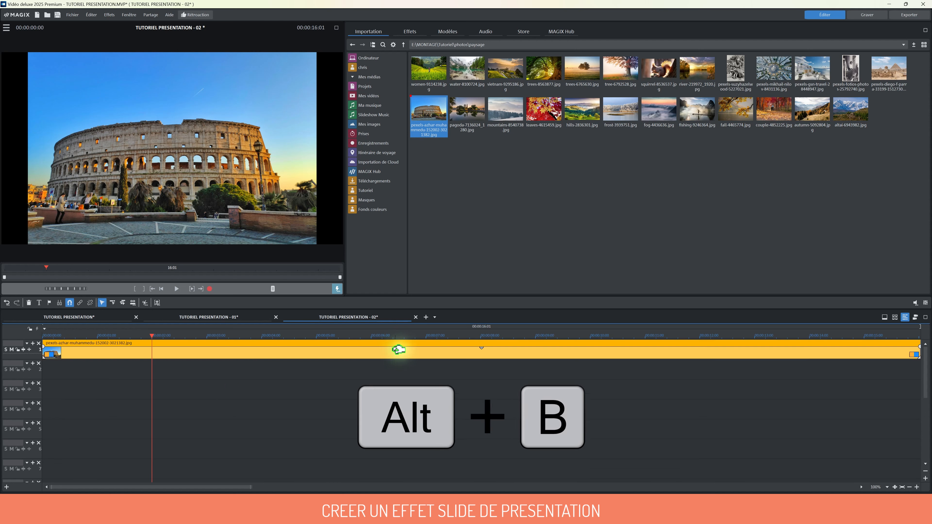
click(494, 251)
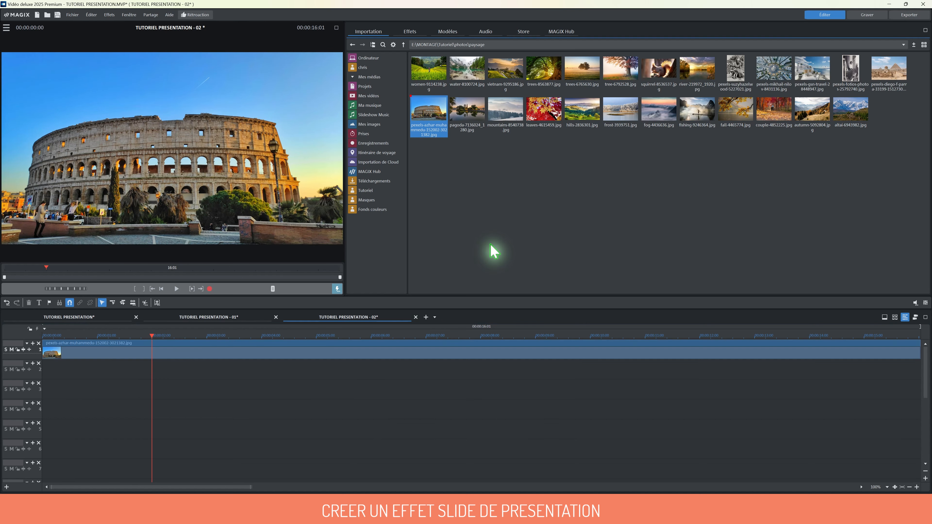
Place NOIR.jpg from the Fonds couleurs folder on track 2, running from 2 seconds to the end of the photo.
click(372, 210)
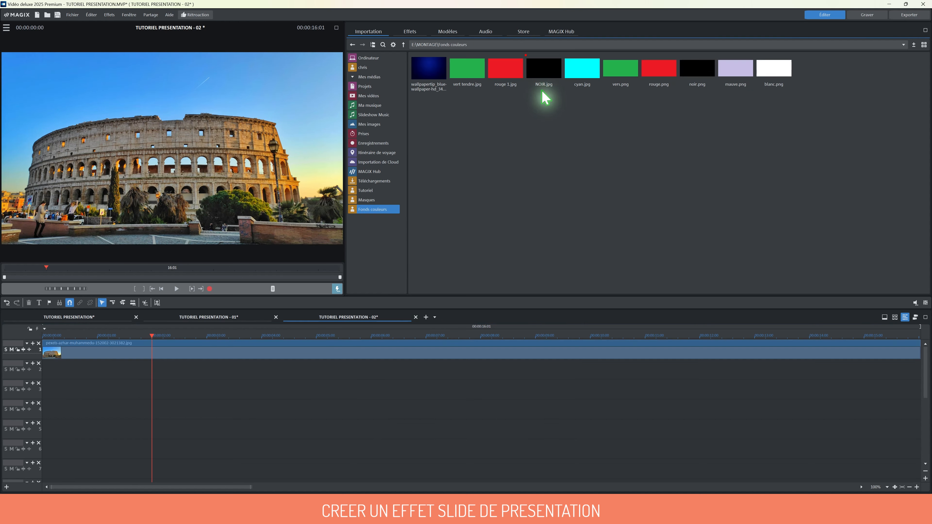
drag(544, 92, 922, 378)
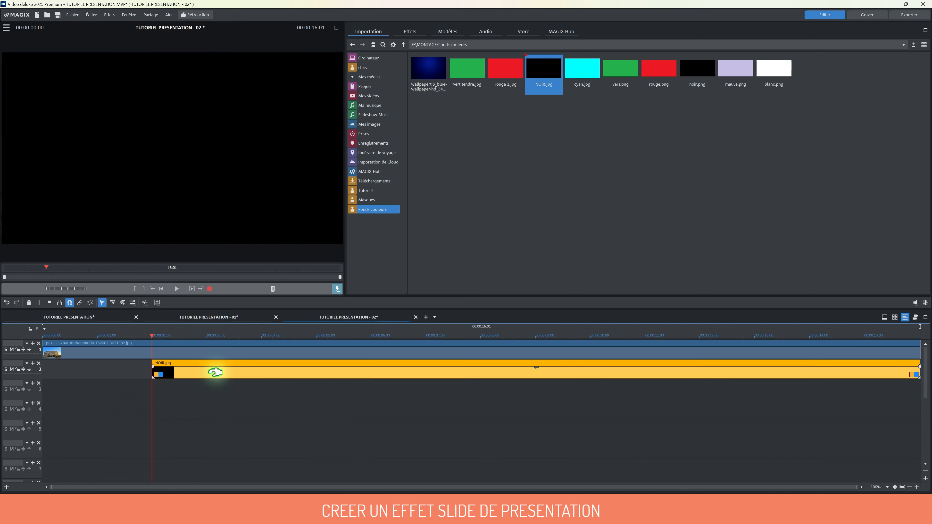
Set the video level of the NOIR.jpg clip to 70 in the chroma key effect.
drag(152, 336, 208, 336)
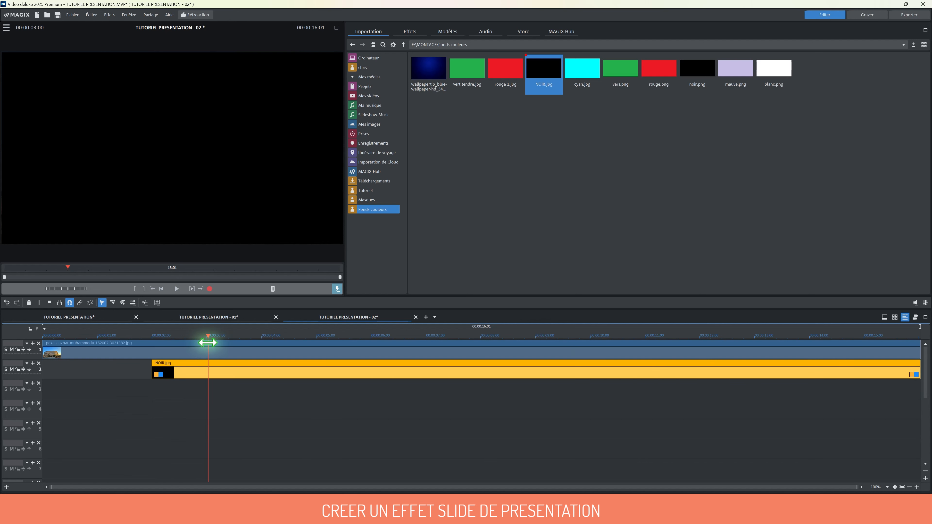
click(367, 77)
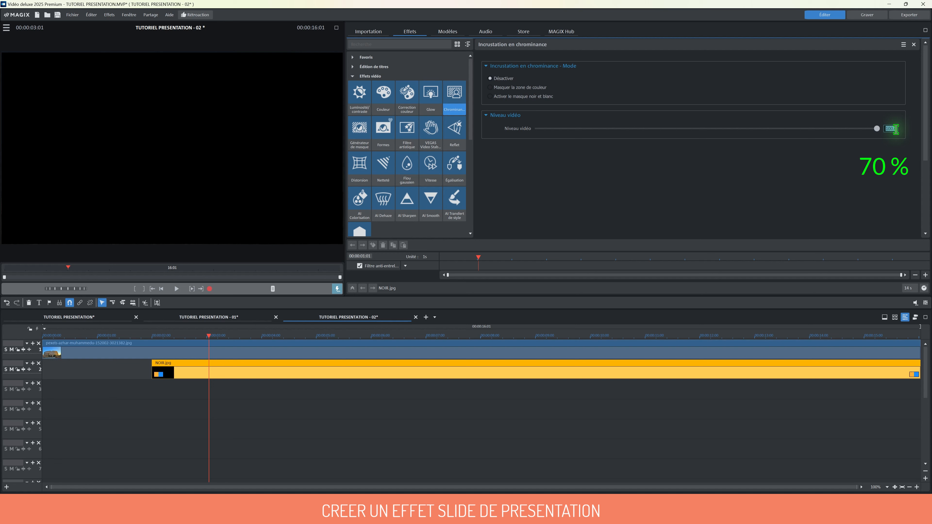
text(70)
key(Return)
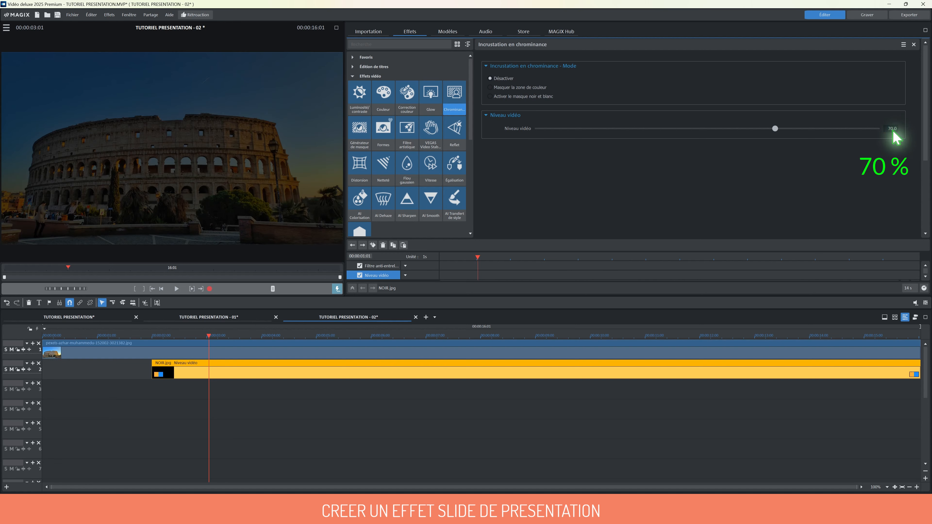
click(353, 445)
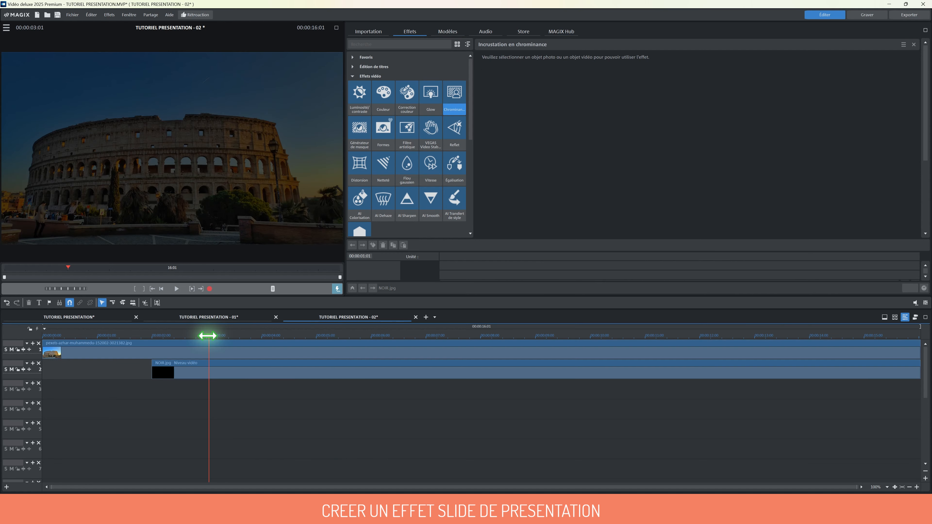
Return the playhead to the start of the NOIR.jpg clip and open its Taille/Position/Rotation effect.
drag(208, 335, 152, 339)
click(189, 371)
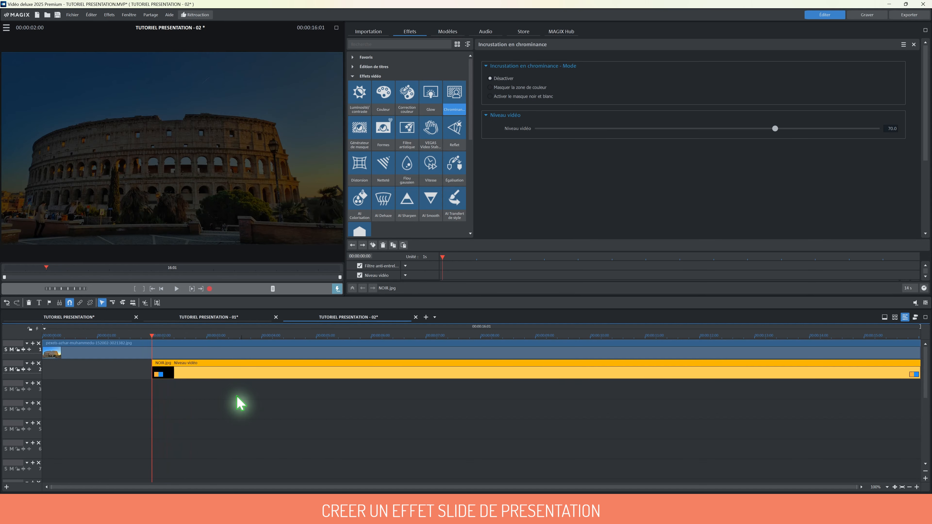
click(369, 76)
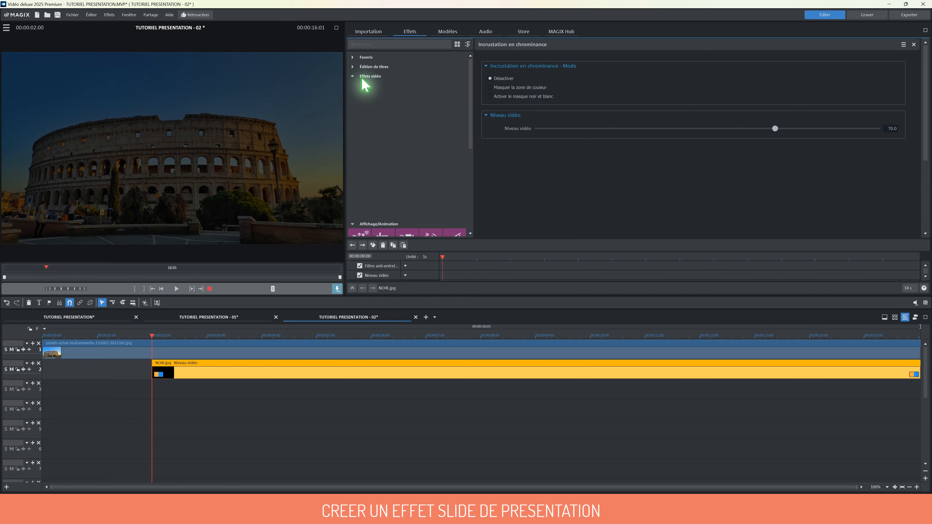
click(374, 85)
click(360, 103)
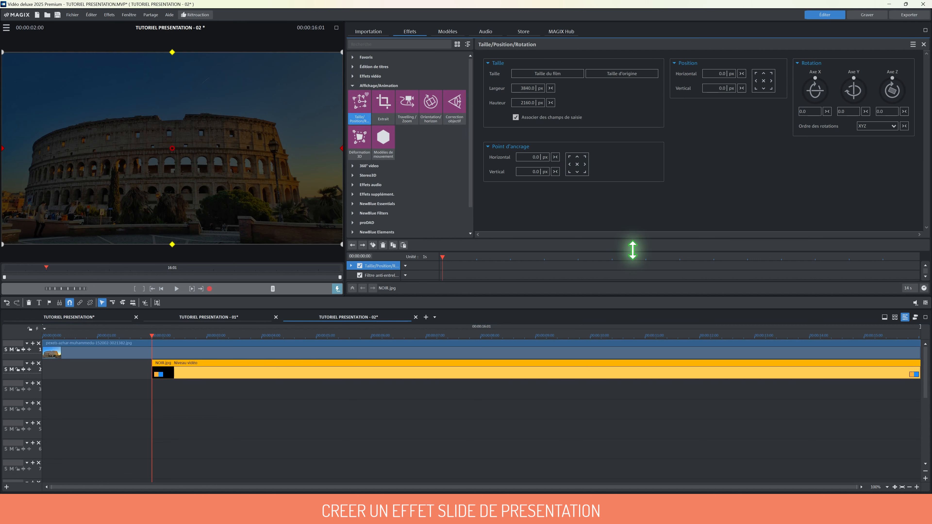
Add a position keyframe 2 seconds into the NOIR.jpg clip with the horizontal position at 50%.
click(511, 262)
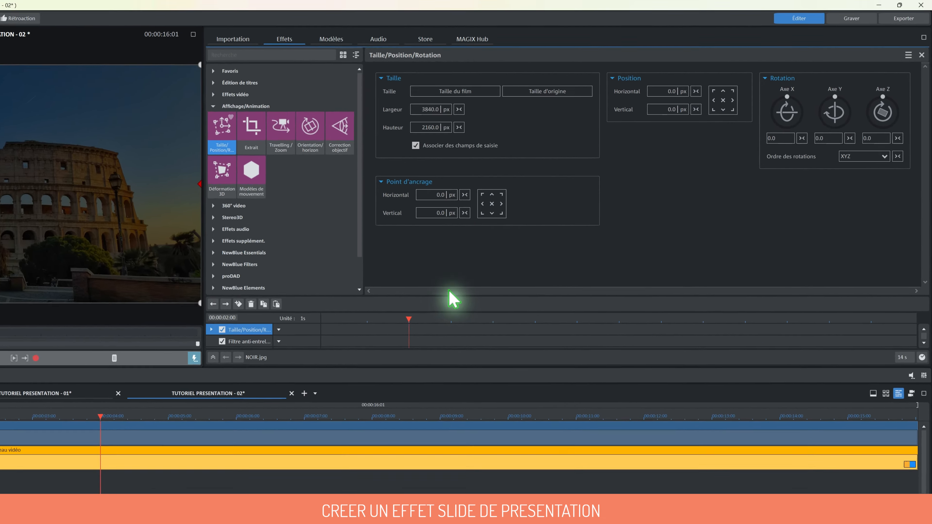
click(715, 75)
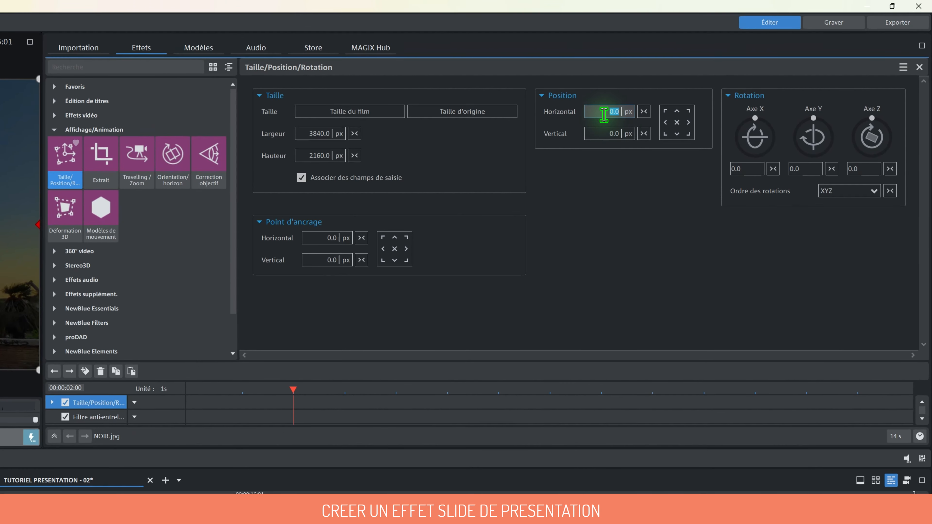
click(627, 112)
click(627, 111)
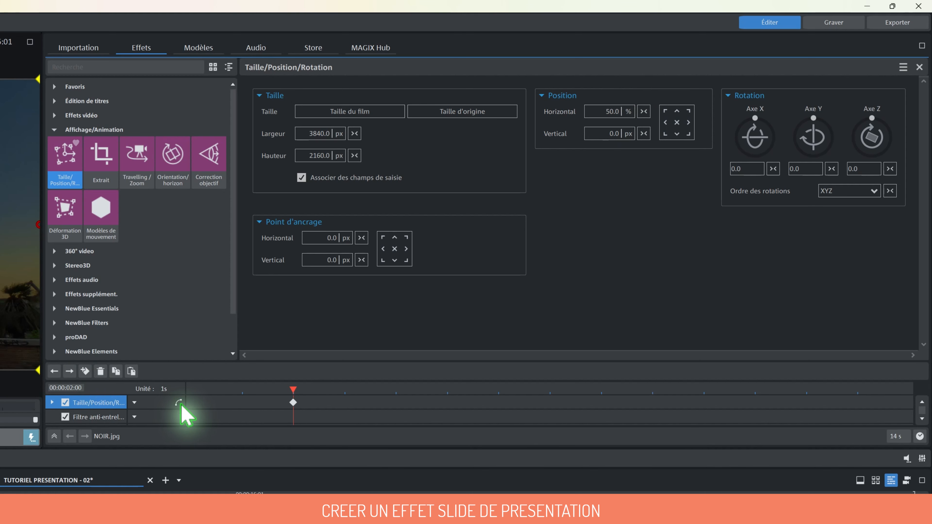
Add a position keyframe at the start of the NOIR.jpg clip with the horizontal position at 100%.
drag(293, 388, 161, 386)
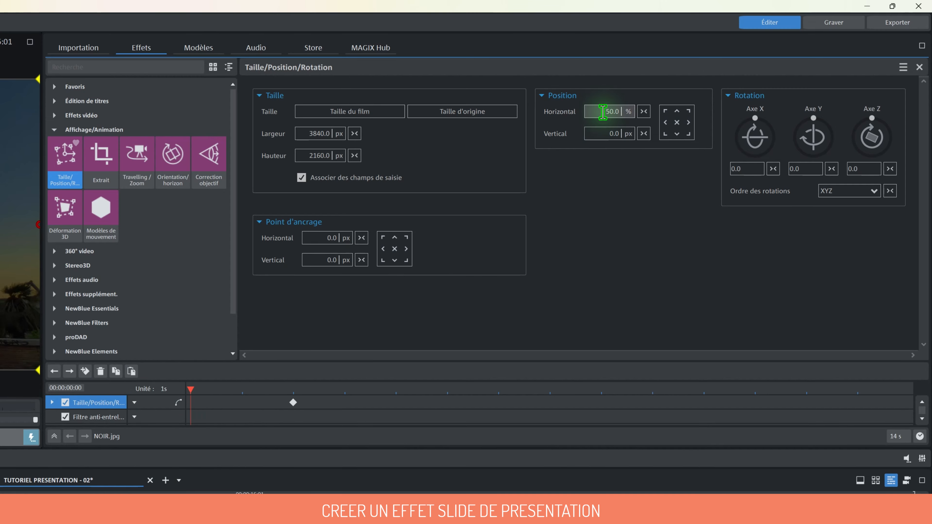
click(627, 111)
text(100)
key(Return)
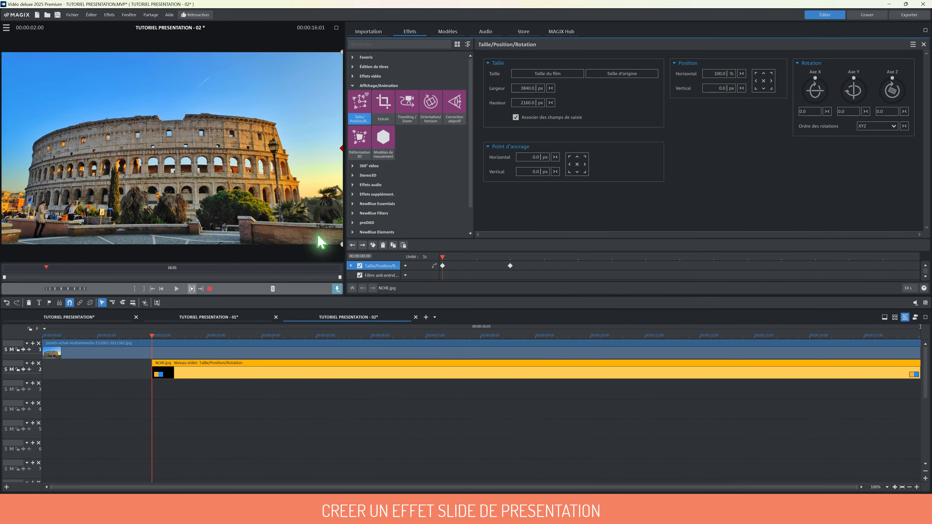
Play back the black overlay's slide-in from the start of its clip.
click(176, 289)
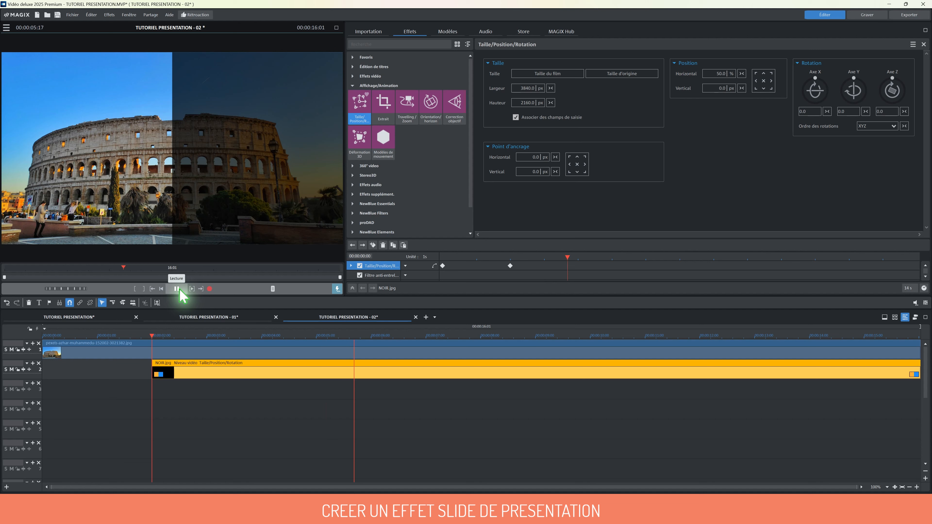
click(177, 289)
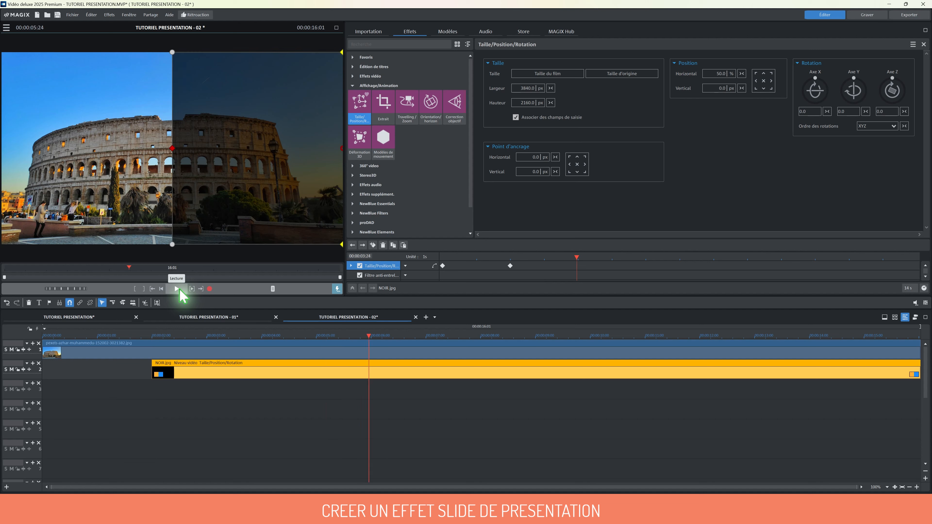
Add a hold keyframe for the NOIR.jpg clip's position at 7 seconds on the timeline.
click(640, 258)
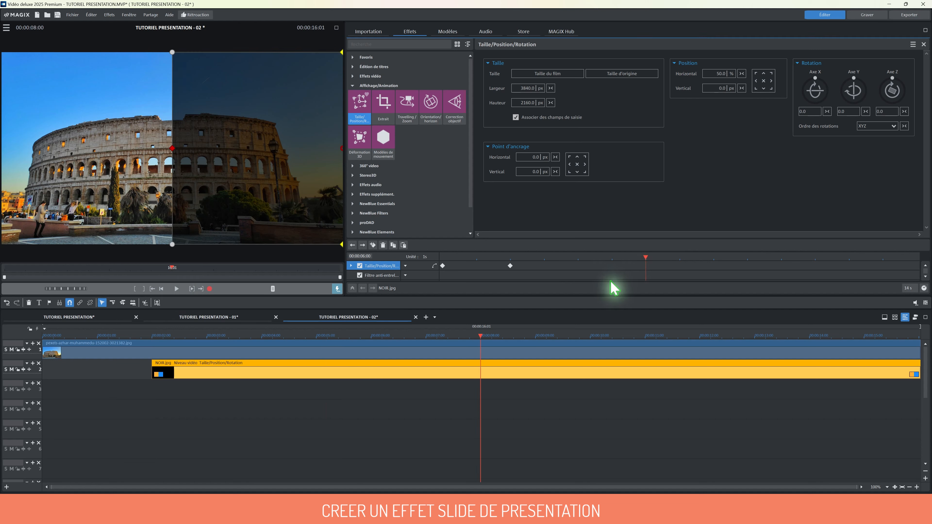
click(426, 338)
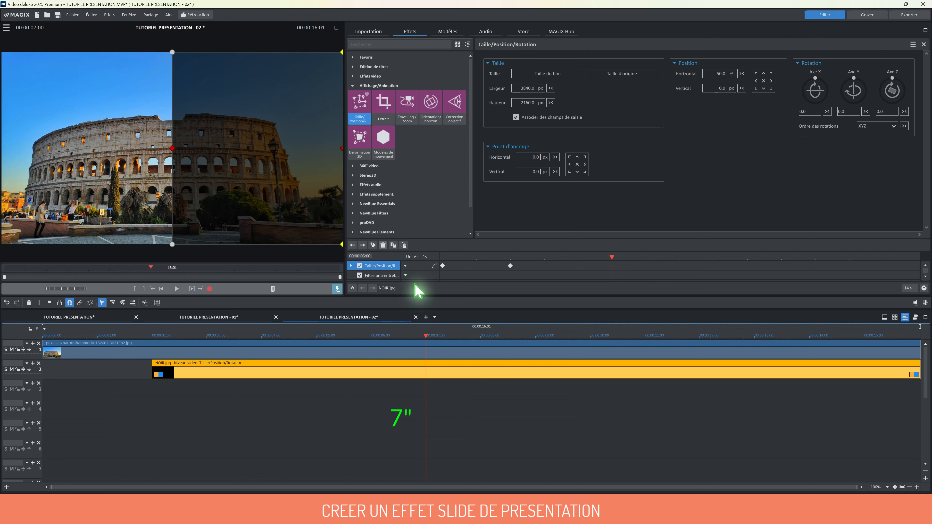
click(373, 245)
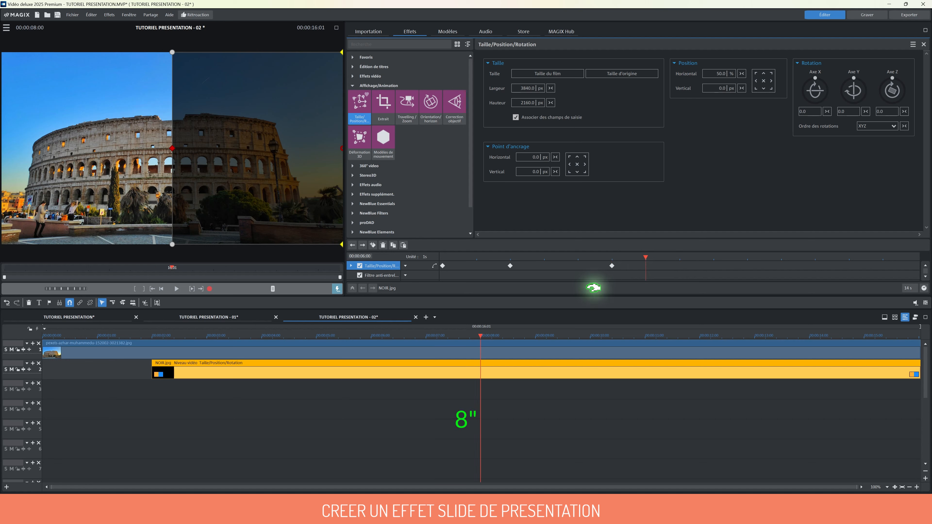
Add a position keyframe at 8 seconds on the timeline with the NOIR.jpg clip's horizontal position at 0.
click(481, 342)
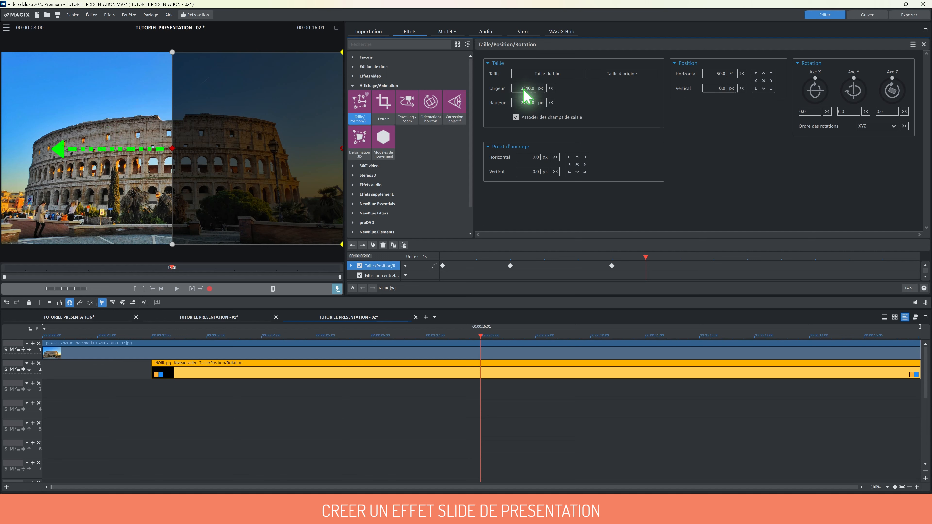
double_click(717, 73)
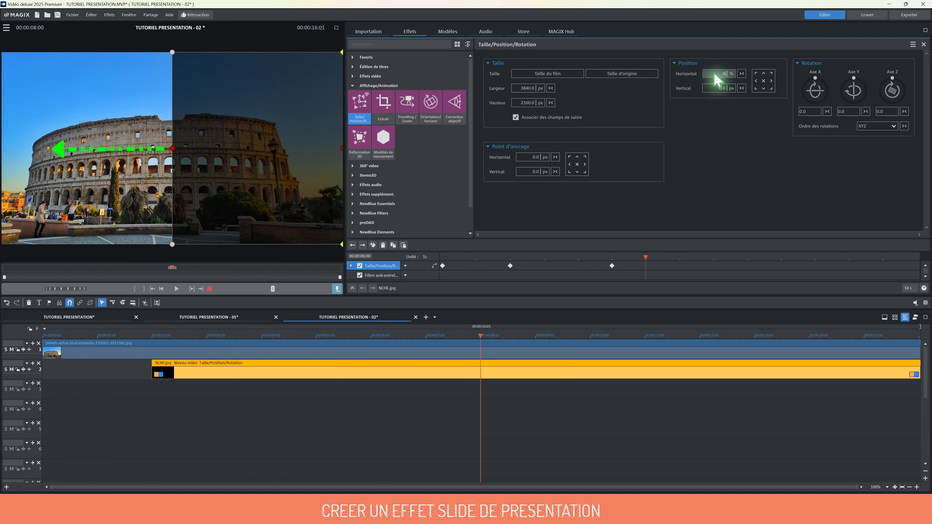
text(0)
key(Return)
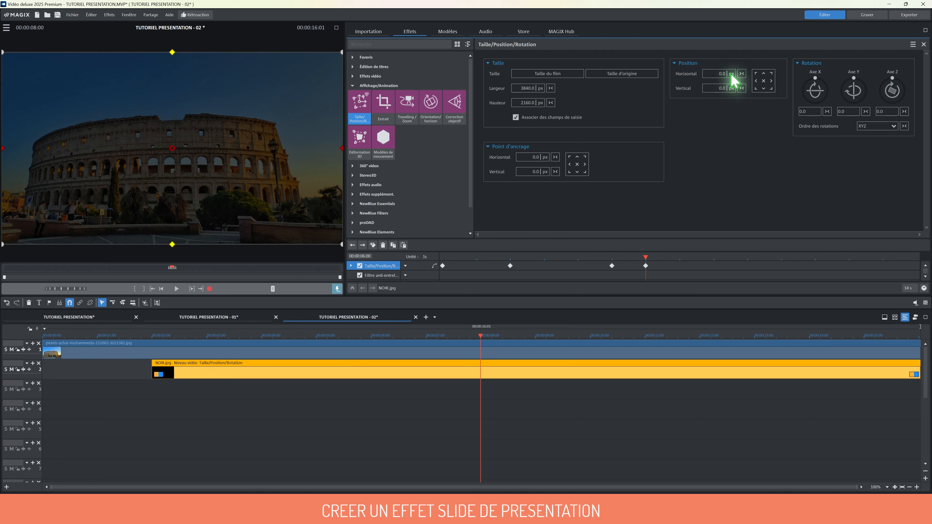
Review the horizontal position at each keyframe of the NOIR.jpg clip and scrub through its slide animation.
click(443, 265)
click(721, 75)
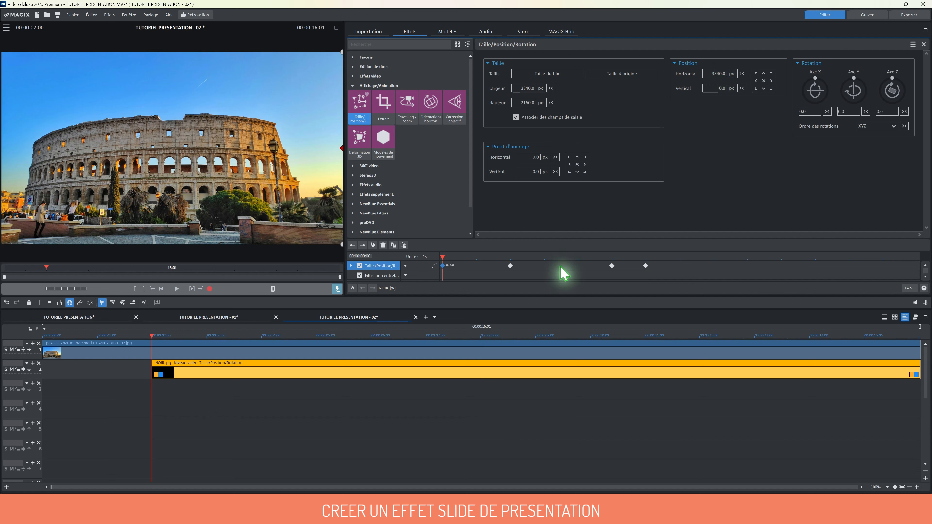
click(510, 266)
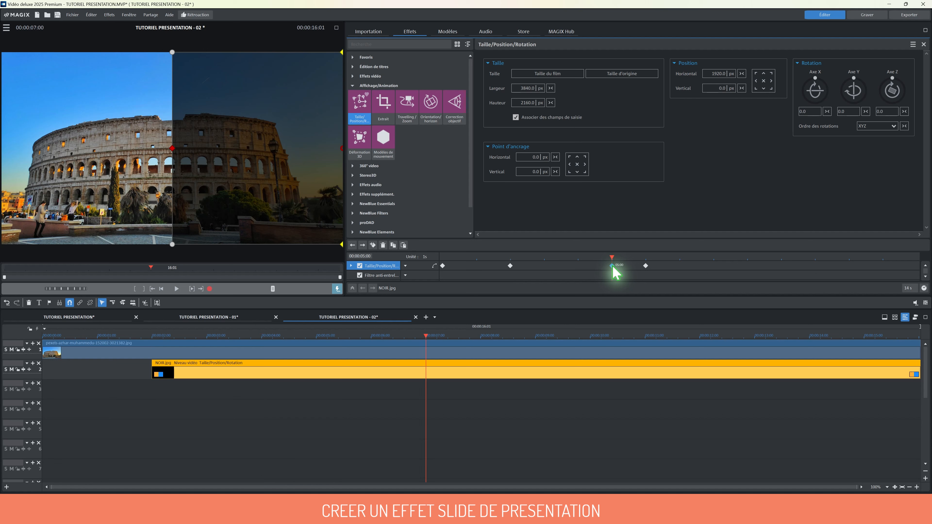
click(646, 266)
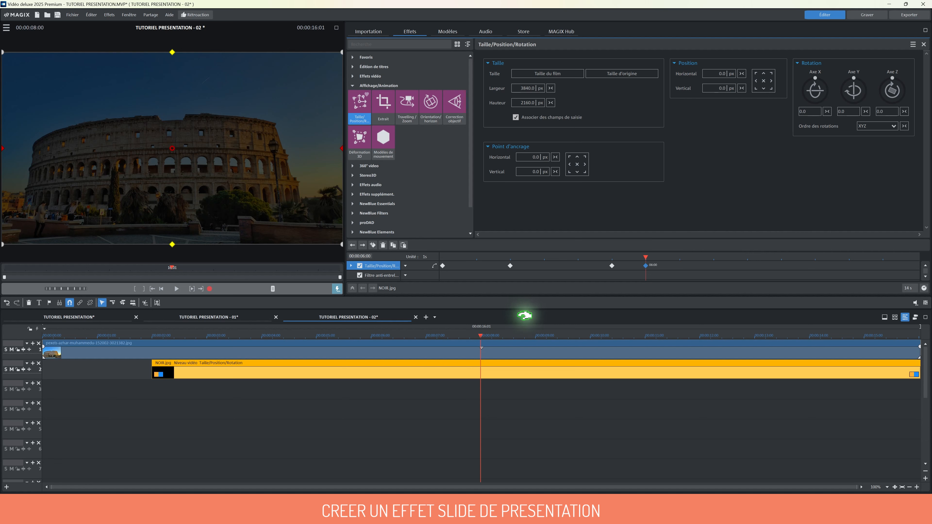
drag(480, 337, 33, 337)
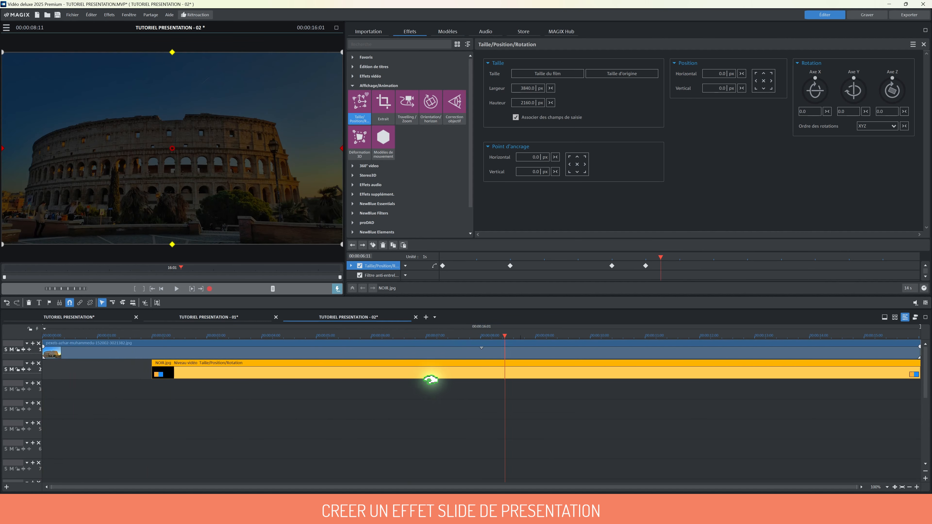
drag(502, 335, 151, 318)
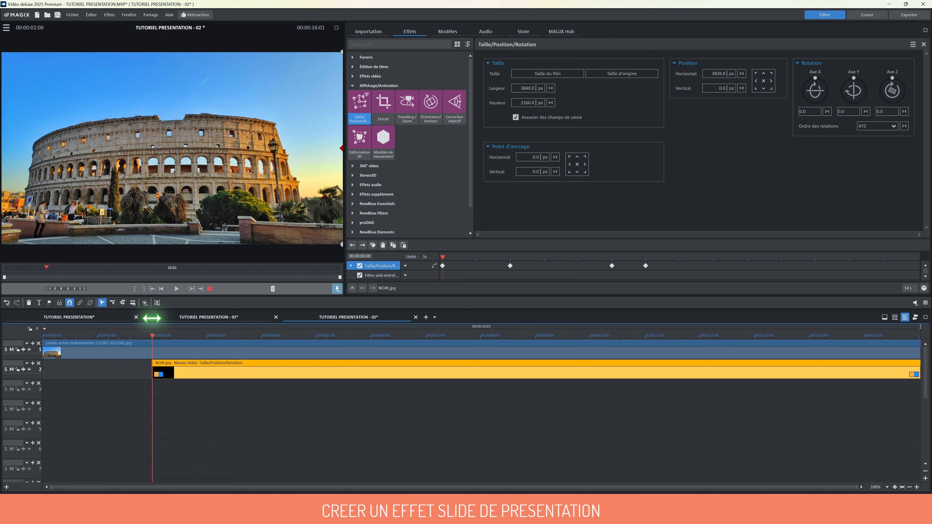
Add a title reading ROME at 2 seconds on track 3, below the NOIR.jpg clip.
click(233, 420)
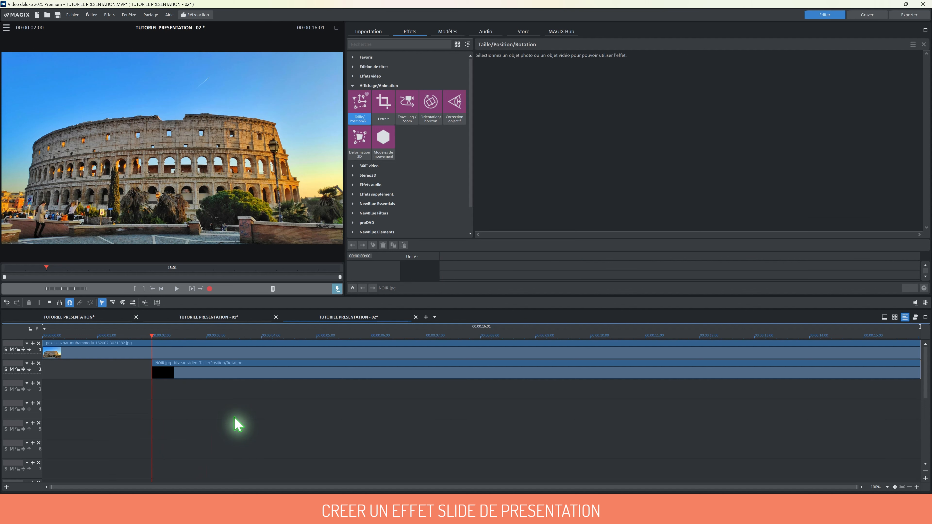
click(360, 68)
click(360, 84)
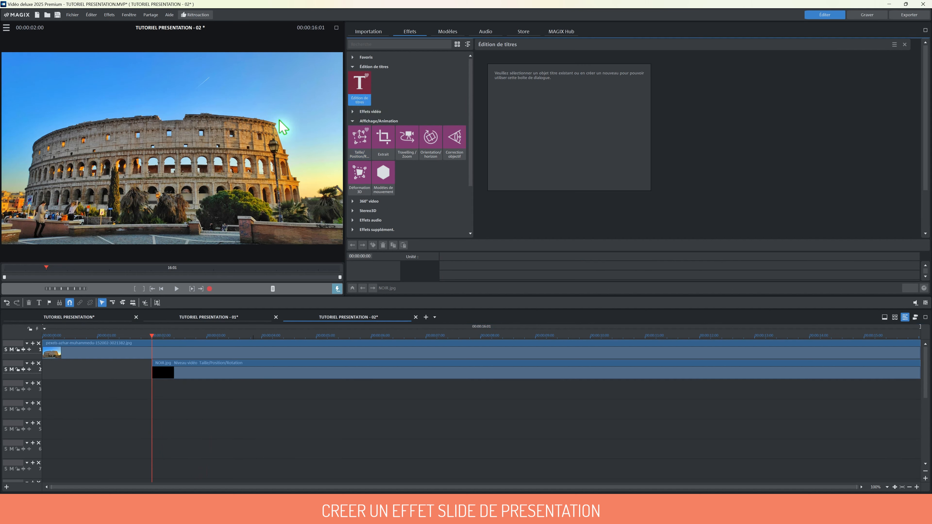
click(148, 156)
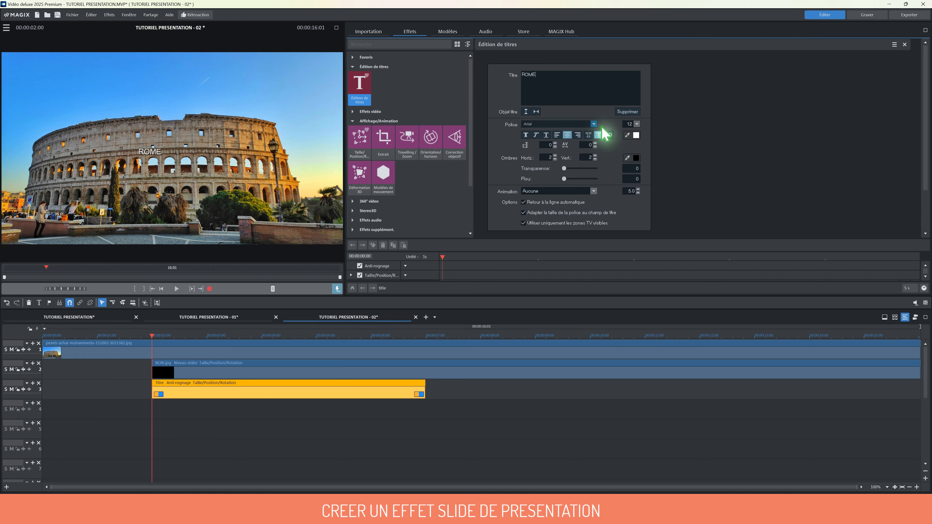
Set the ROME title's font to AcmeFont at size 80.
click(593, 124)
click(545, 153)
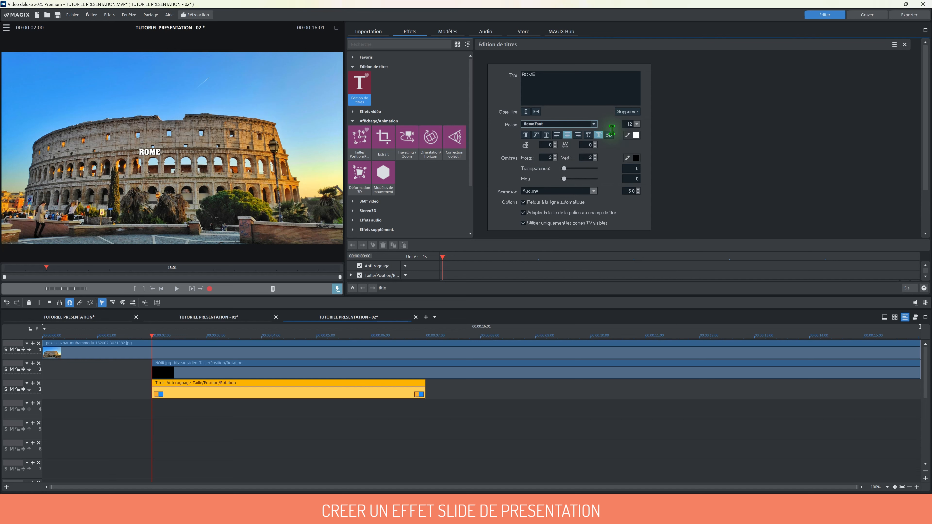
text(80)
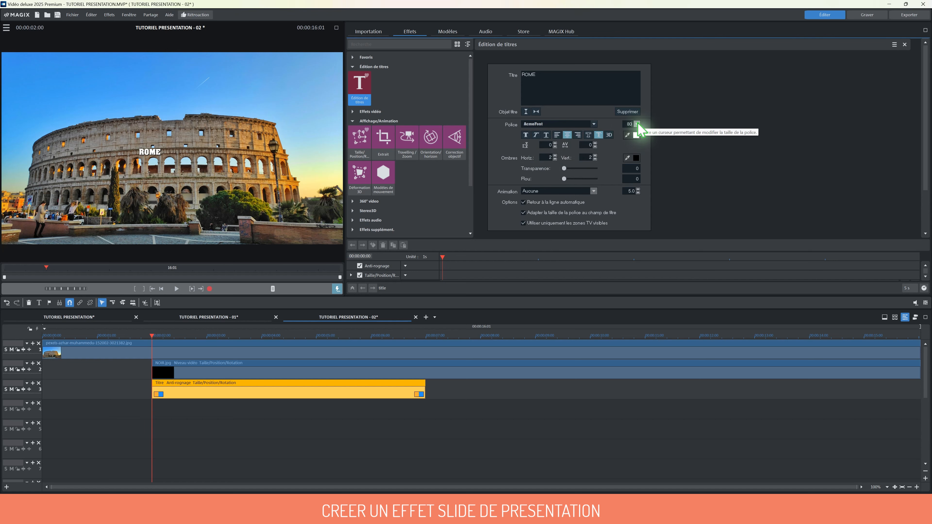
key(Return)
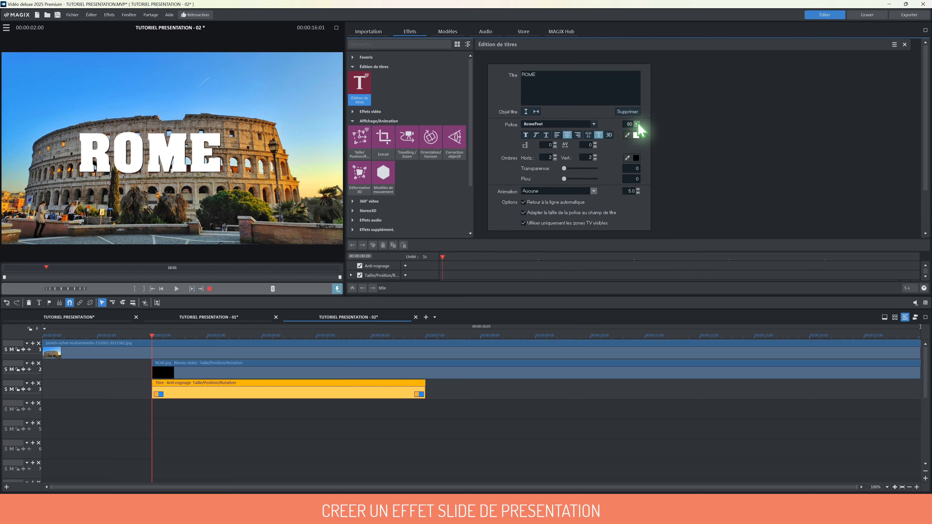
Set the ROME title's horizontal position to 27% so it sits over the dark half of the frame.
click(152, 335)
drag(153, 335, 266, 348)
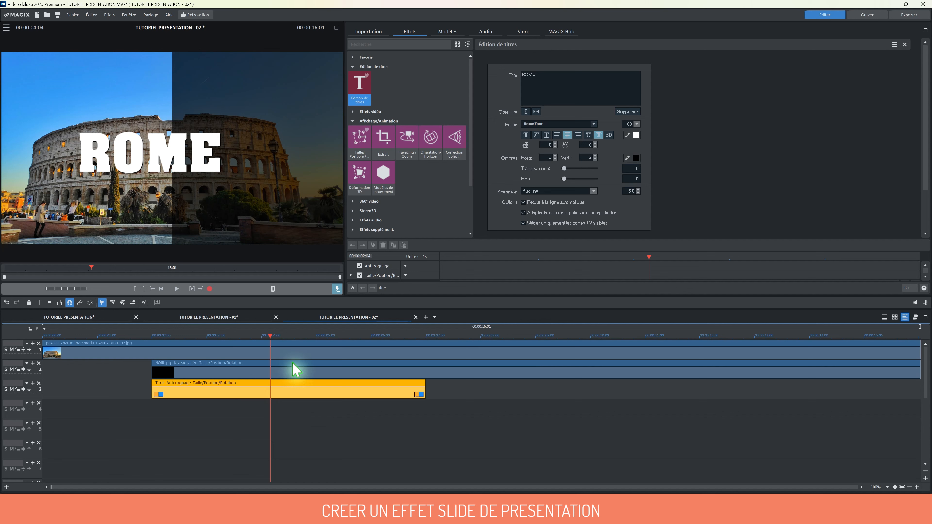
click(368, 156)
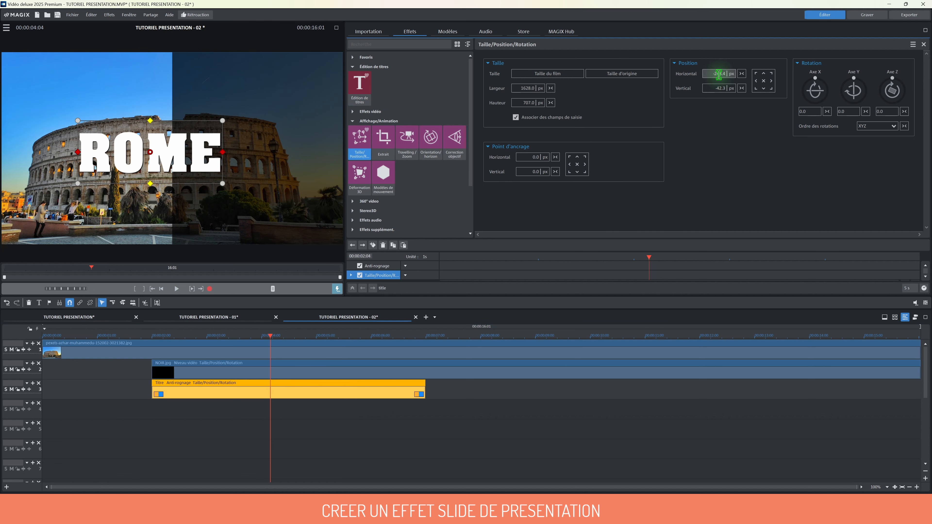
mouse_move(717, 75)
mouse_down()
mouse_move(723, 54)
mouse_move(729, 73)
mouse_up()
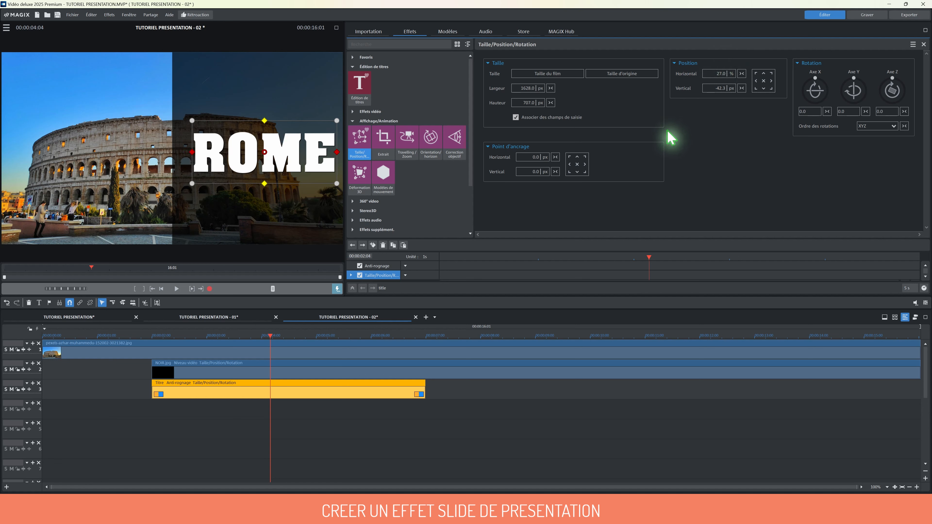
click(176, 47)
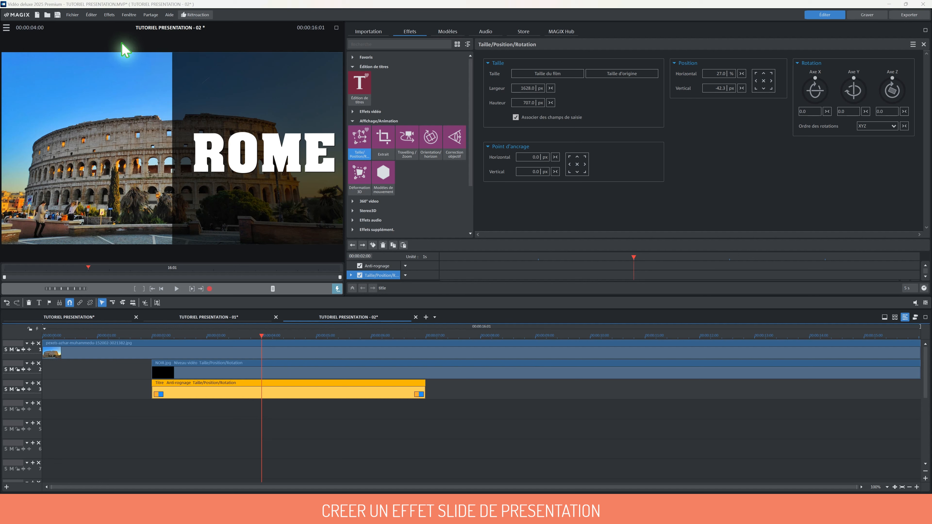
Extend the ROME title clip on track 3 to about the end of the NOIR.jpg clip.
click(261, 341)
mouse_move(262, 337)
mouse_down()
mouse_move(120, 337)
mouse_move(268, 337)
mouse_move(152, 358)
mouse_move(325, 346)
mouse_move(270, 339)
mouse_up()
click(283, 372)
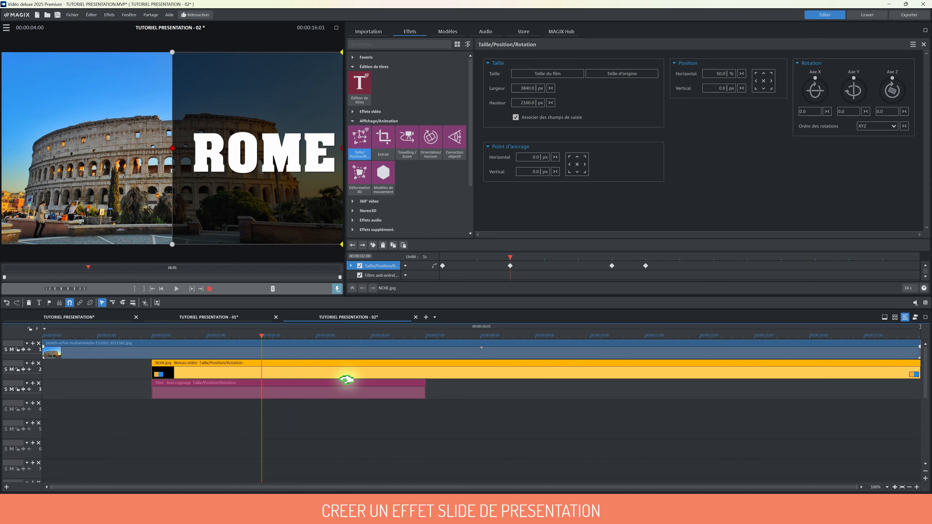
drag(423, 392, 928, 381)
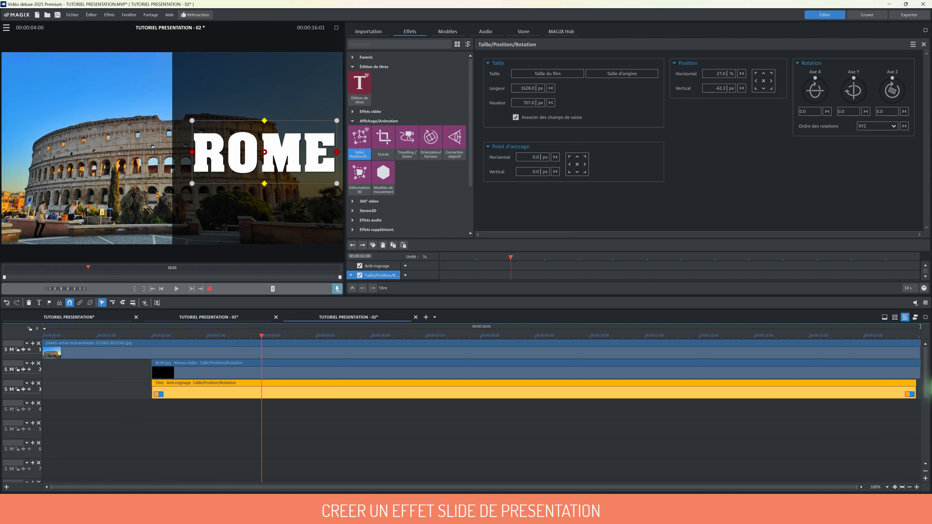
Copy the Colosseum photo clip to track 4 from 2 seconds, and align the ends of the title and the copy with the other clips.
click(301, 350)
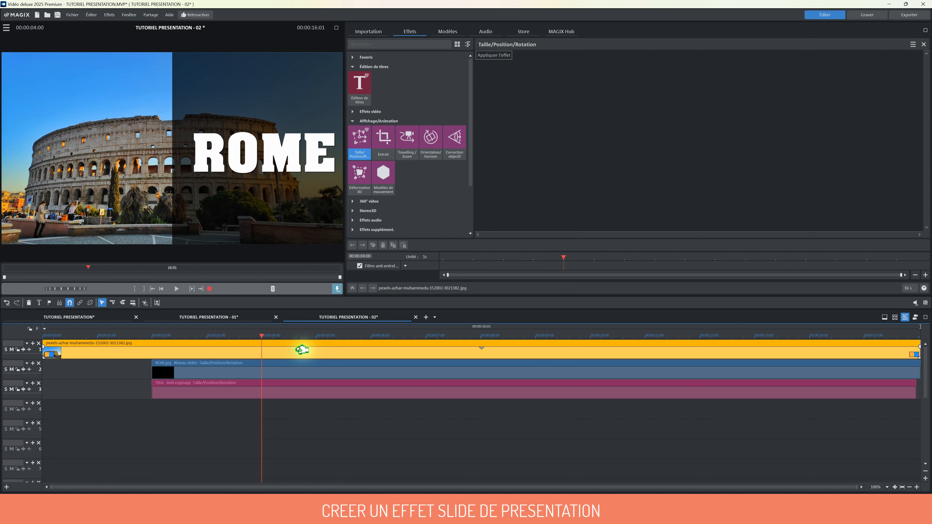
drag(301, 350, 267, 403)
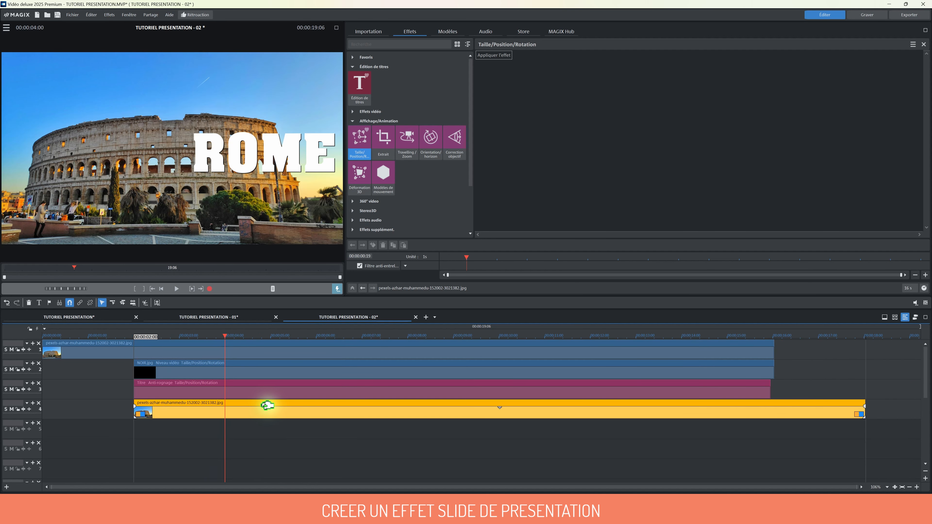
click(768, 393)
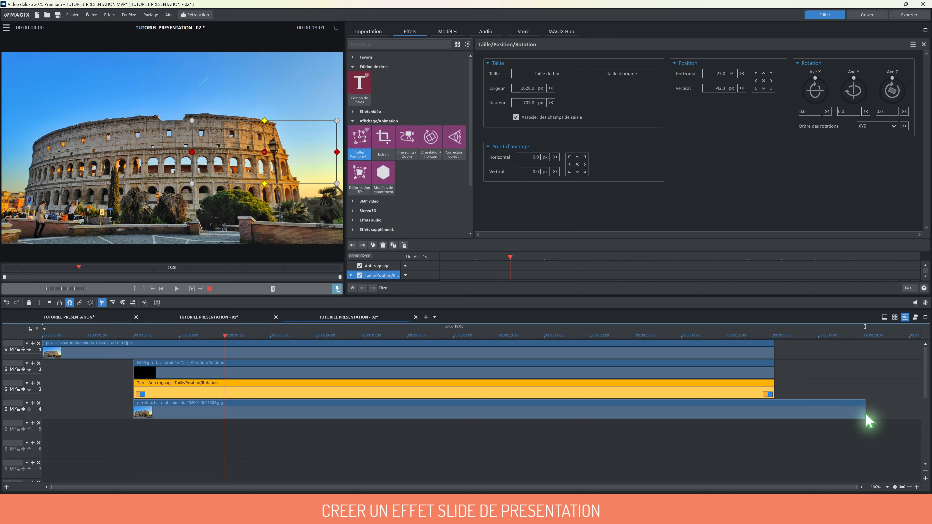
drag(867, 418, 774, 408)
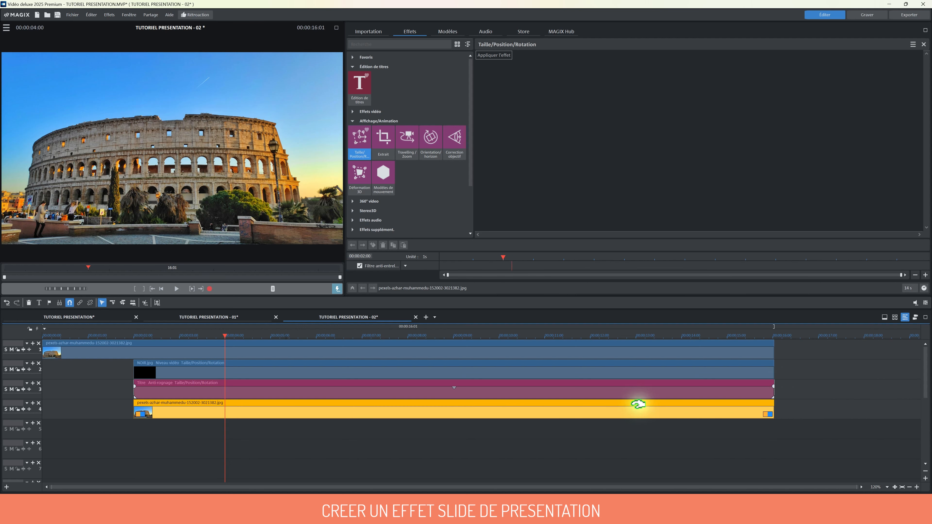
Apply the chroma key effect to the ROME title with the black-and-white mask mode (Activer le masque noir et blanc).
click(210, 396)
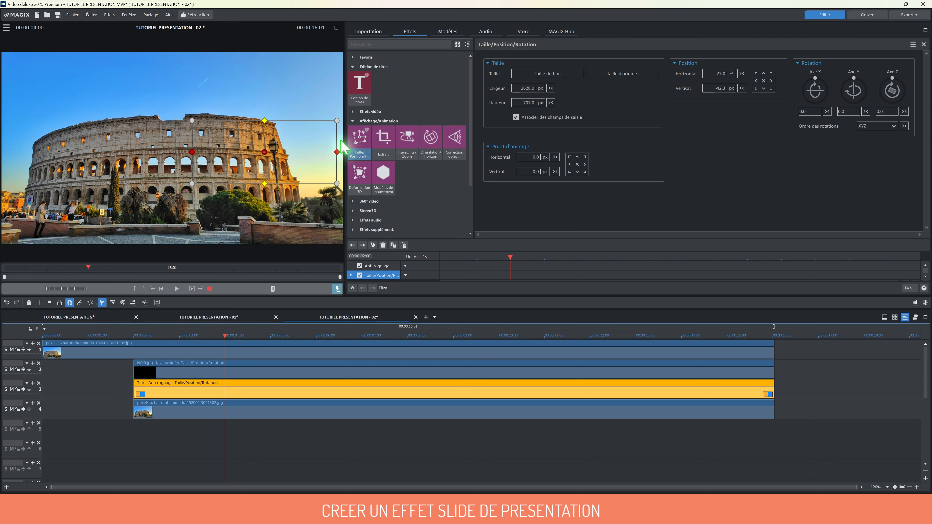
click(364, 121)
click(366, 112)
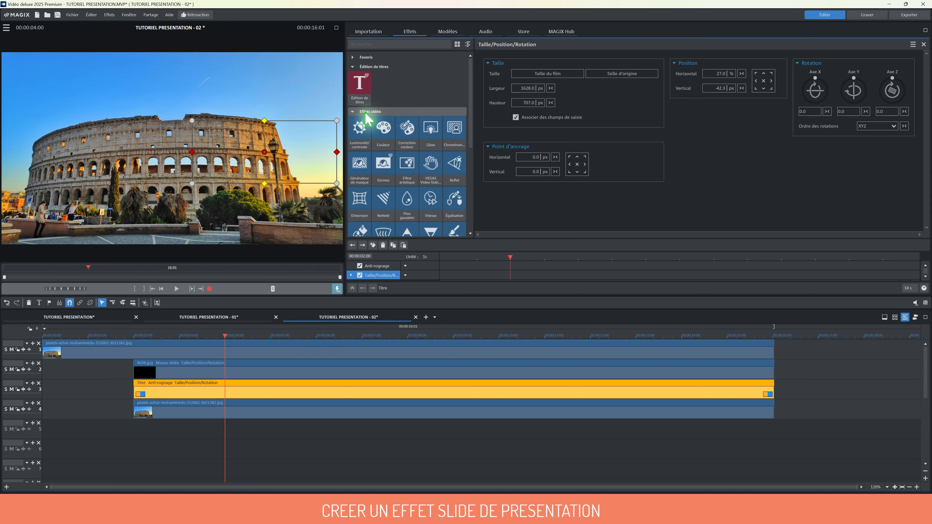
click(454, 145)
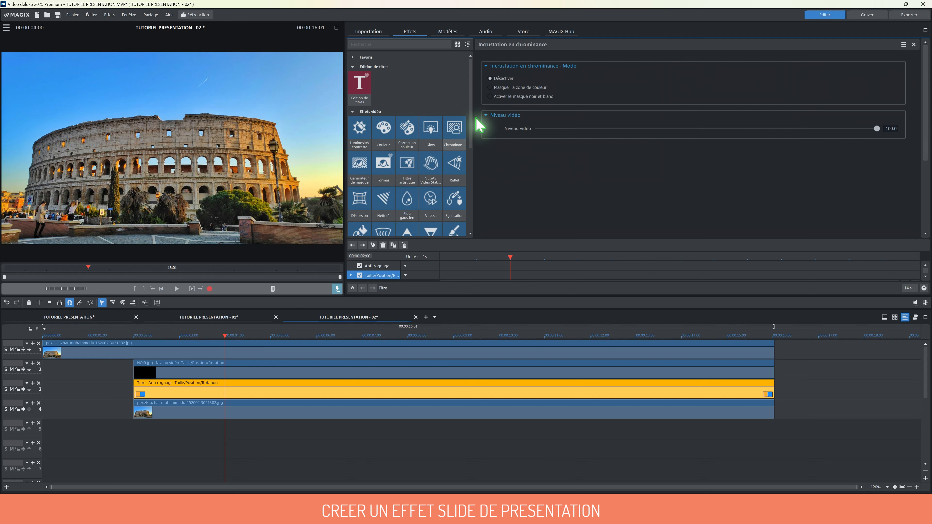
click(491, 96)
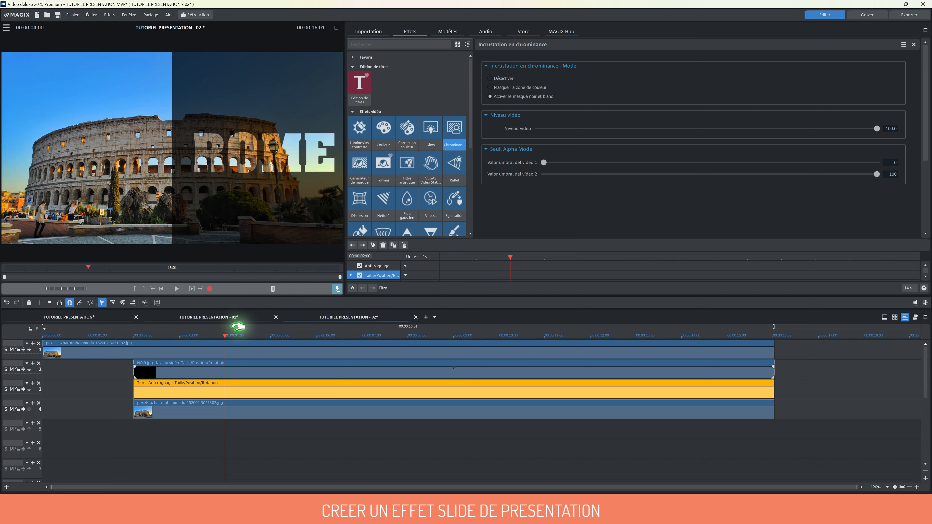
Play back the masked ROME title and the sliding panel from the start of the timeline.
drag(224, 337, 21, 329)
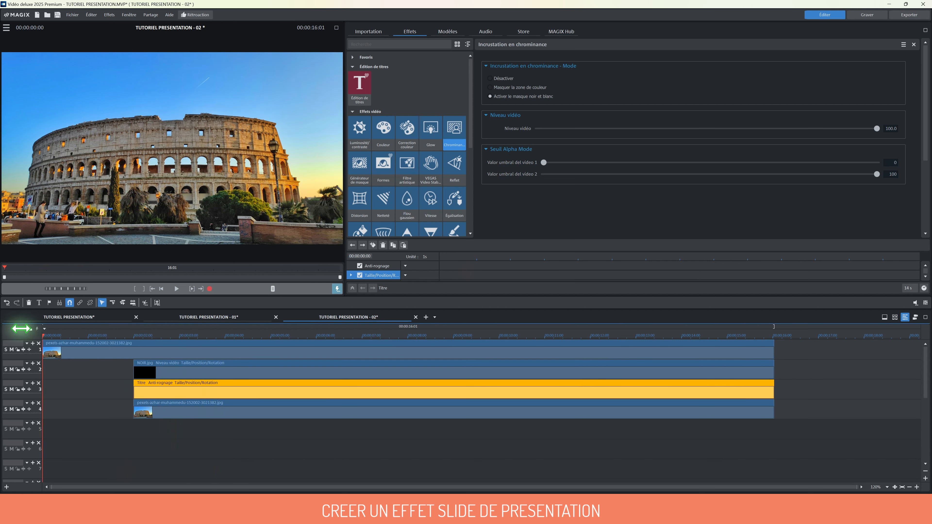
click(176, 289)
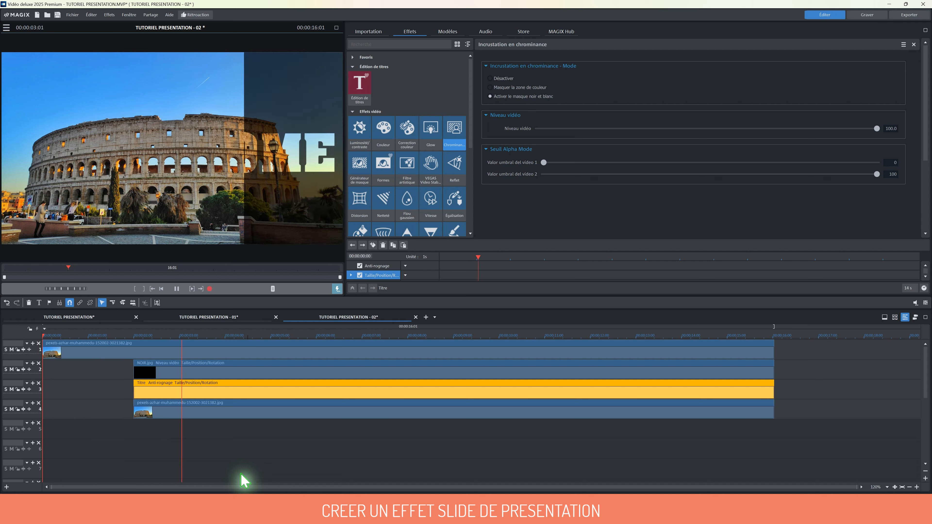
click(177, 289)
Check the NOIR.jpg clip's panel position at 4 seconds and at its keyframes at 7 and 8 seconds.
click(223, 336)
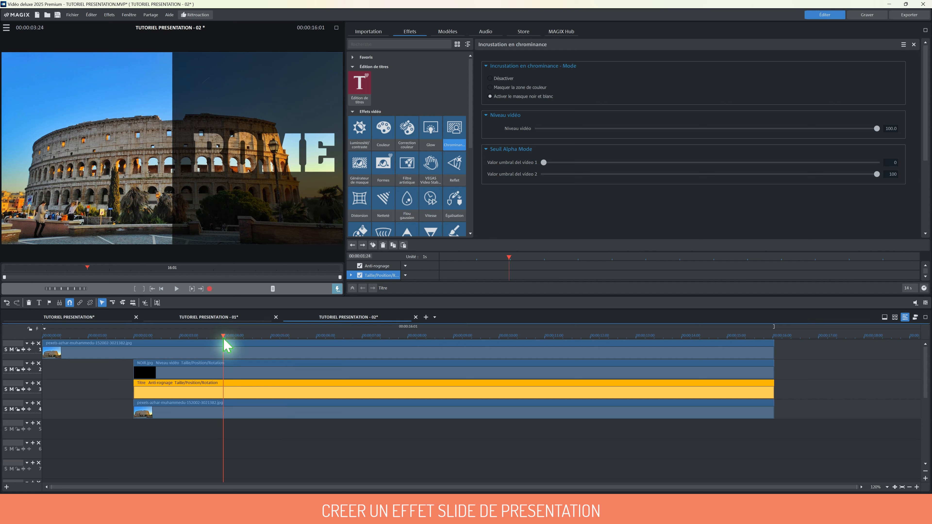
mouse_move(224, 339)
mouse_down()
mouse_move(244, 338)
mouse_move(227, 337)
mouse_up()
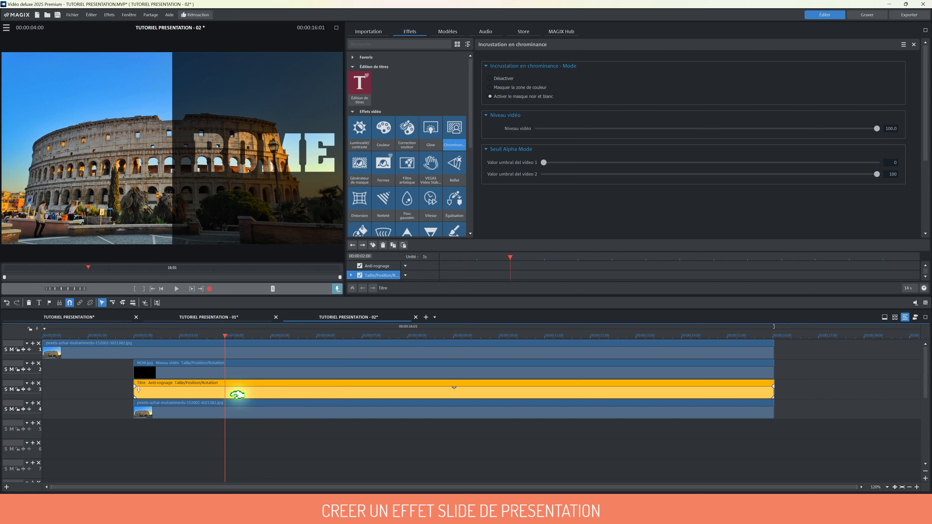
click(242, 369)
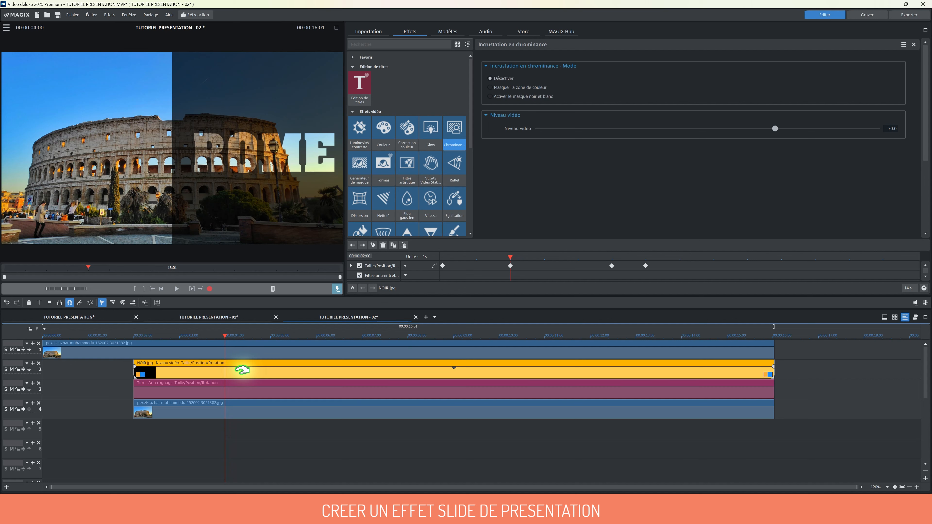
click(612, 266)
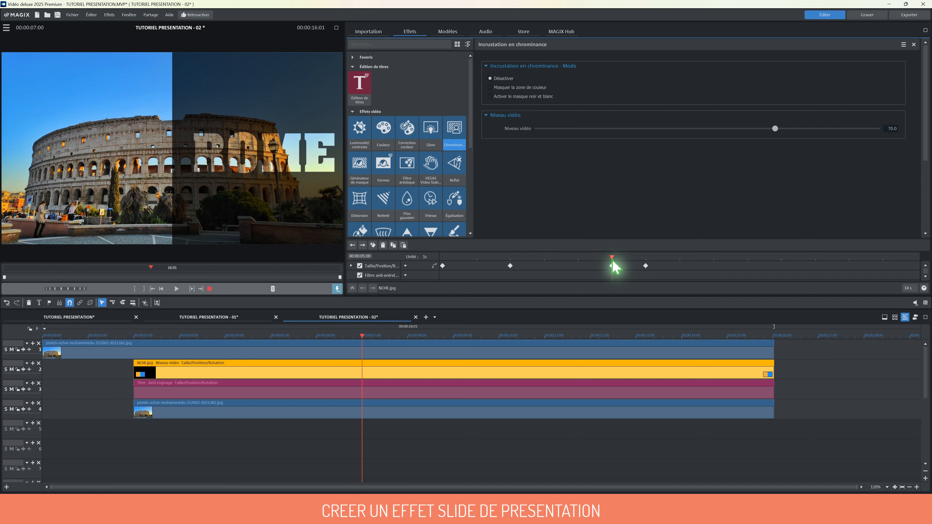
click(647, 266)
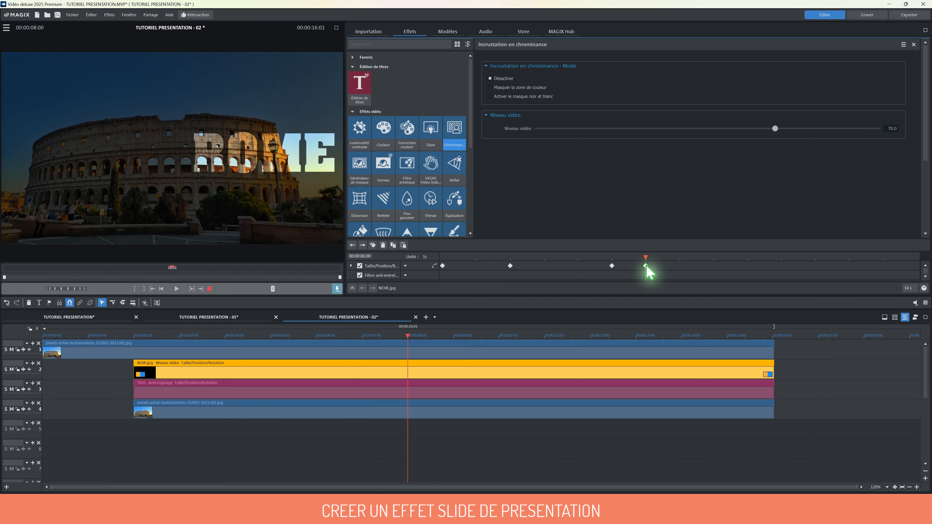
click(646, 266)
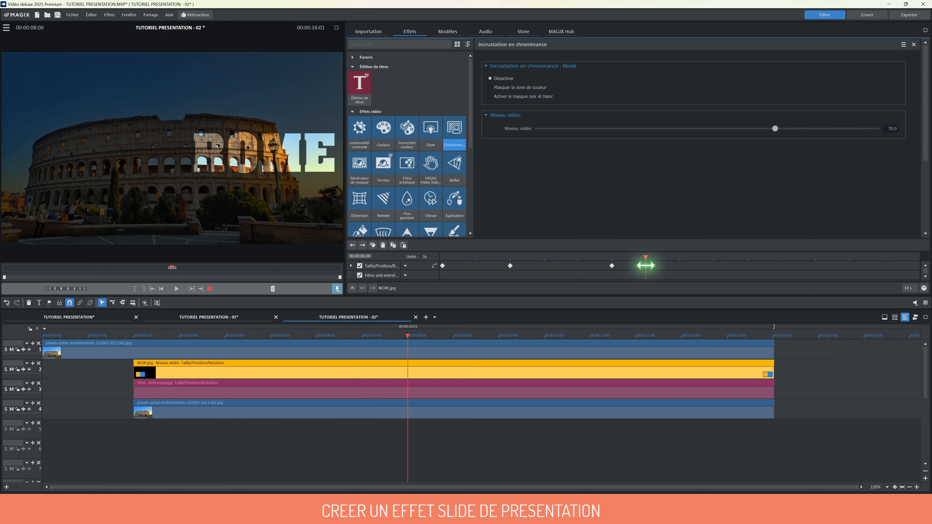
Add a Size/Position/Rotation keyframe to the ROME title at 7 seconds on the timeline, matching the NOIR.jpg clip's keyframe.
click(612, 265)
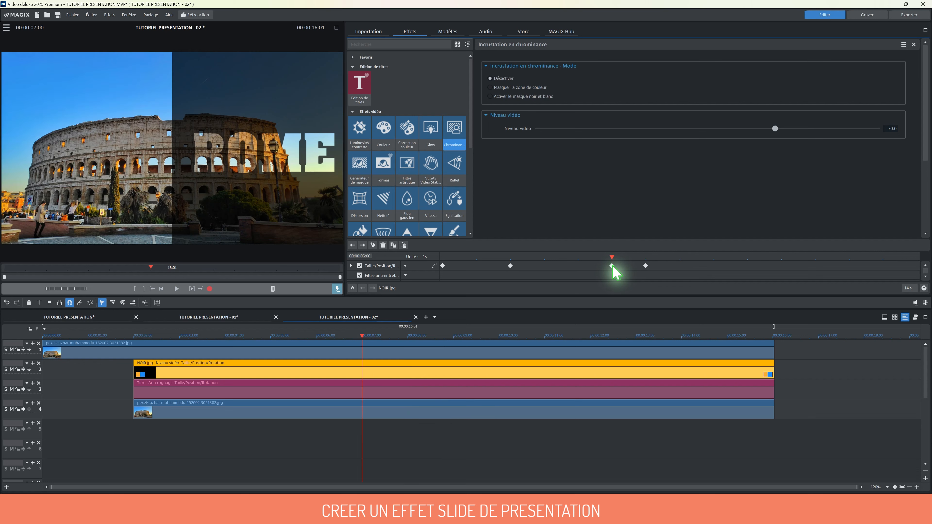
click(613, 265)
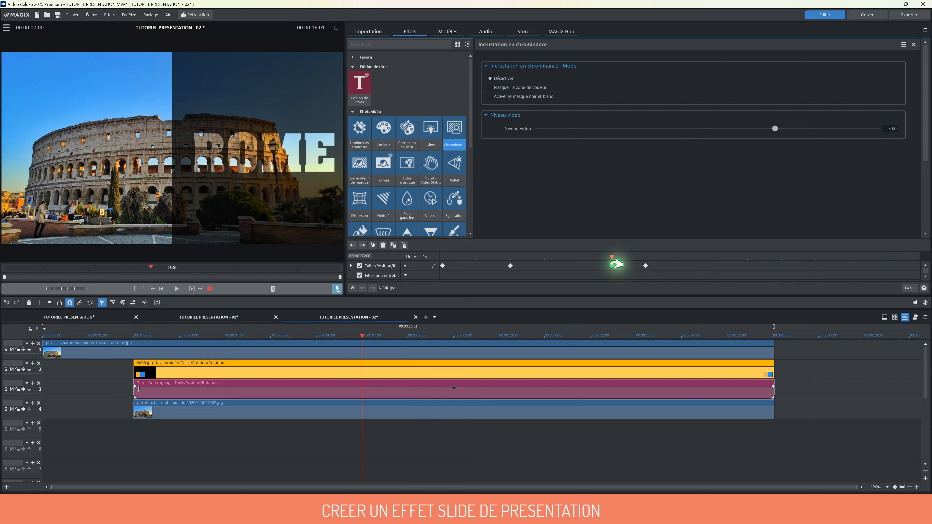
click(369, 393)
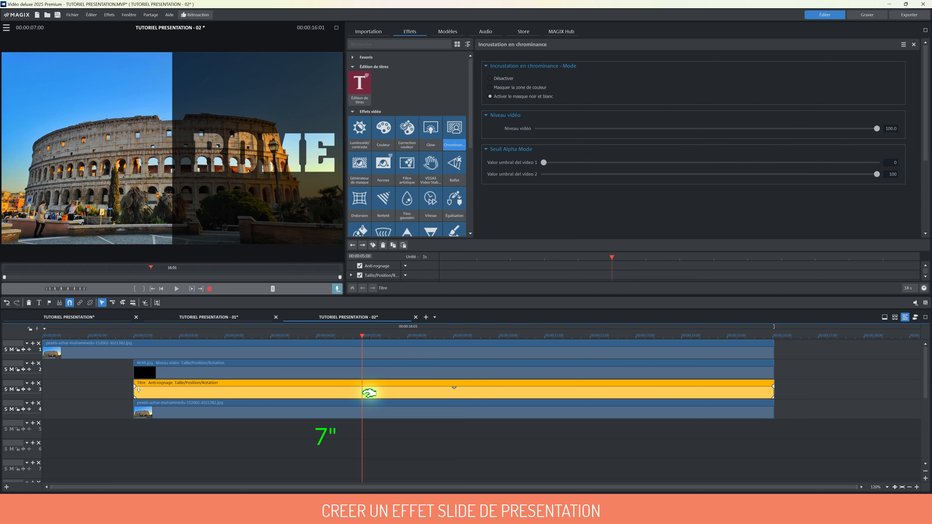
click(373, 245)
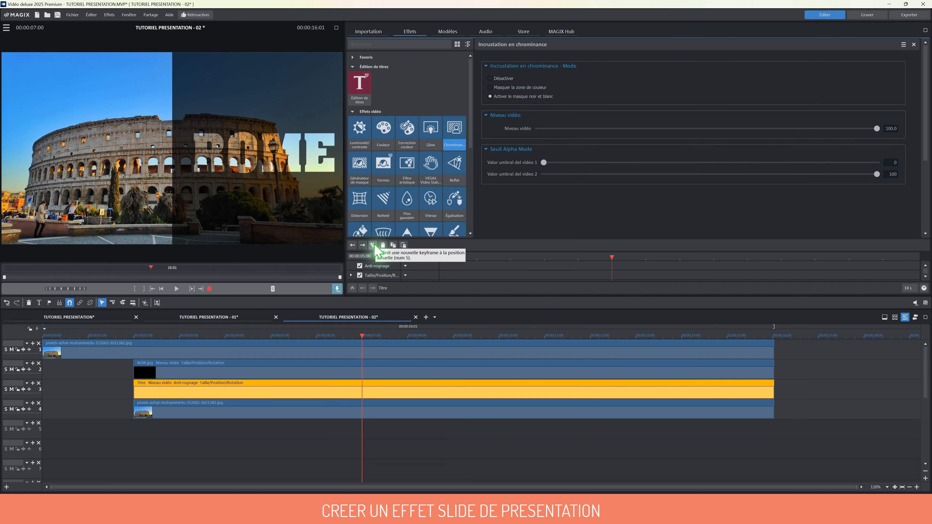
click(467, 44)
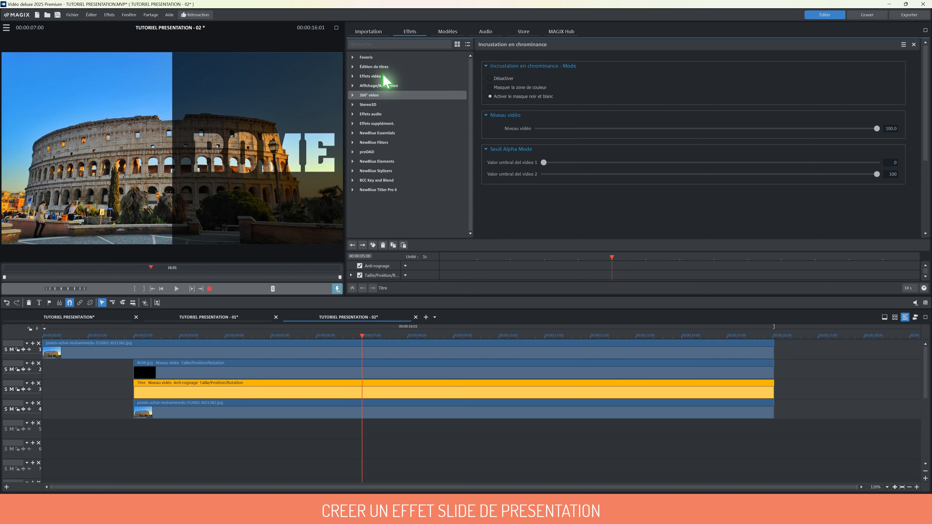
click(381, 85)
click(365, 114)
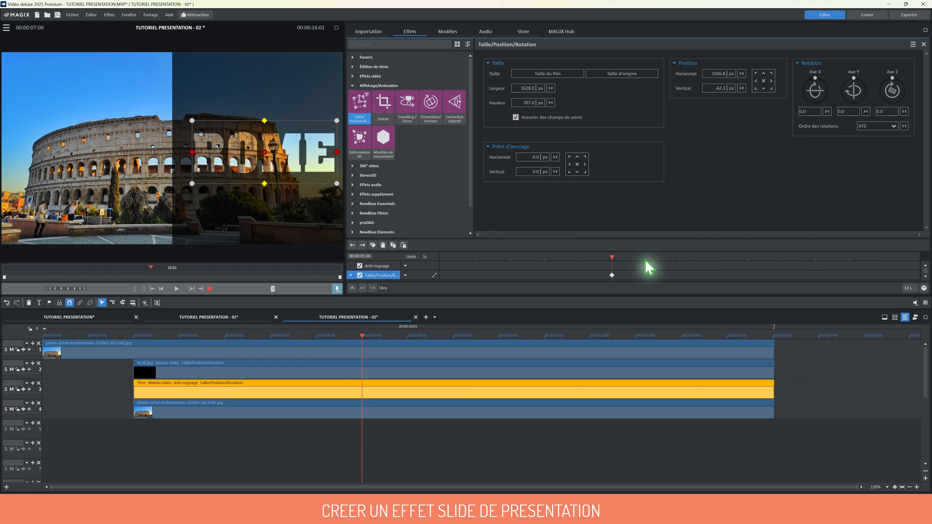
Keyframe the ROME title's horizontal position at -25 % at 8 seconds on the timeline and check the placement in the full-size preview.
click(646, 260)
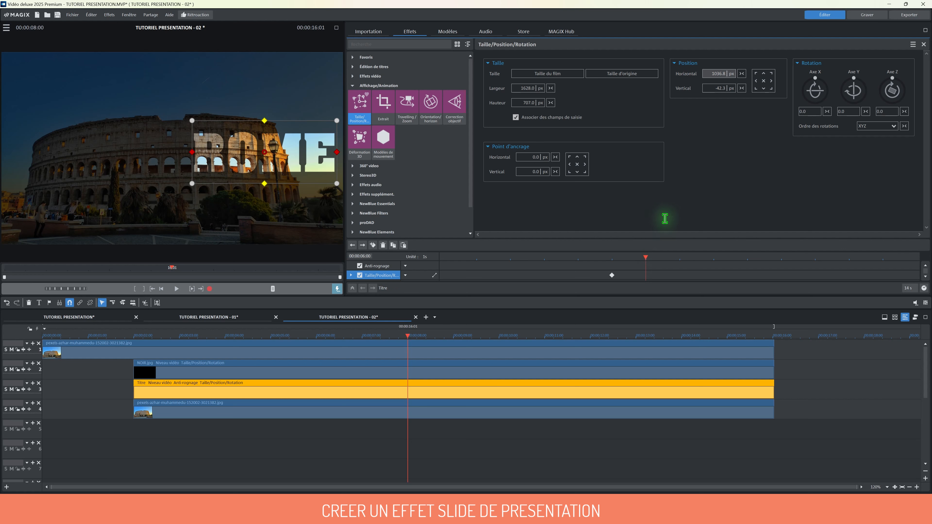
drag(736, 77, 721, 98)
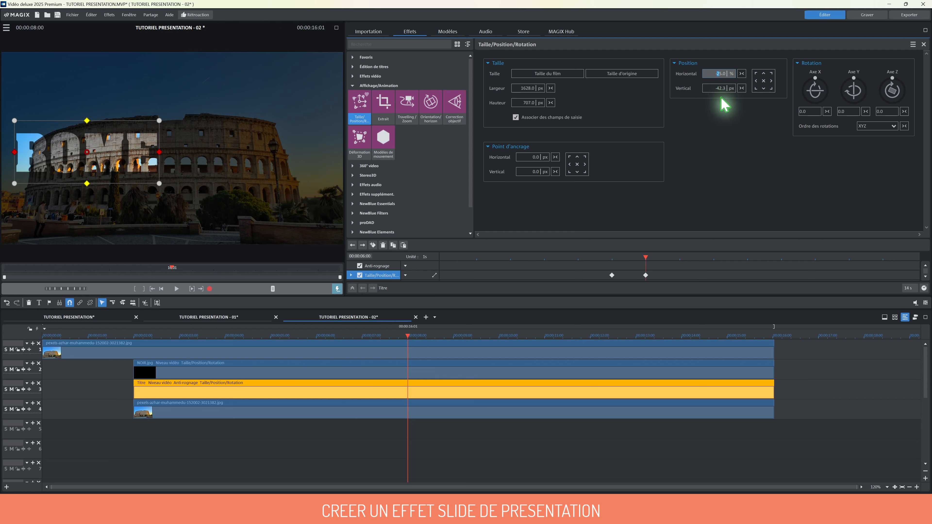
click(336, 28)
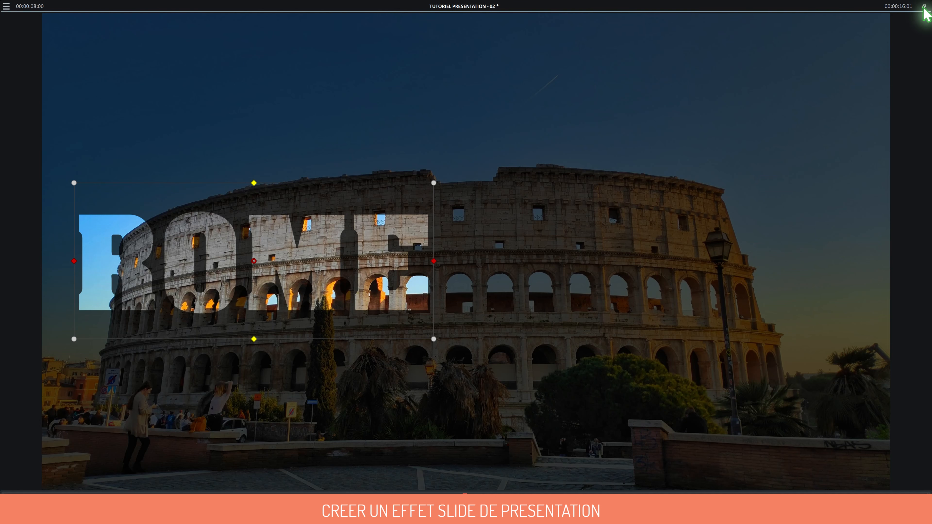
click(925, 7)
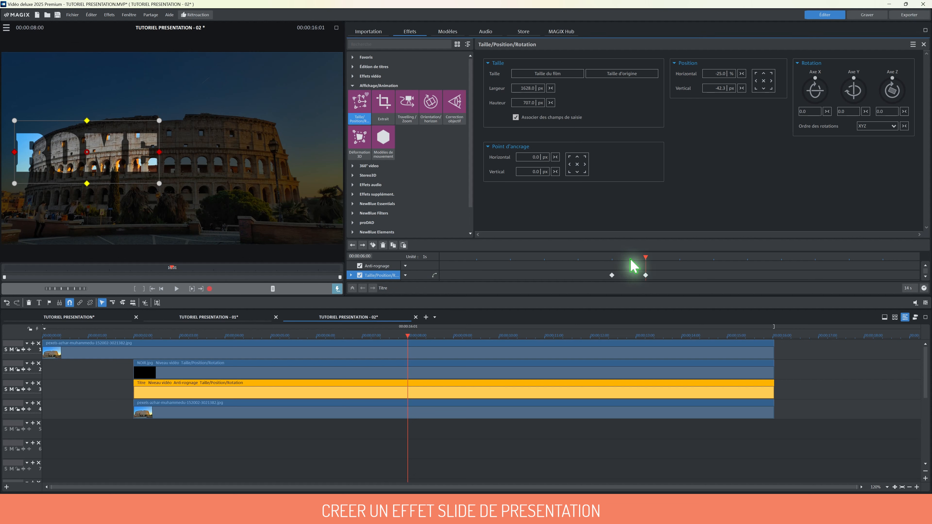
Play back the ROME title's slide together with the black panel from 2 seconds on the timeline.
drag(646, 257, 208, 280)
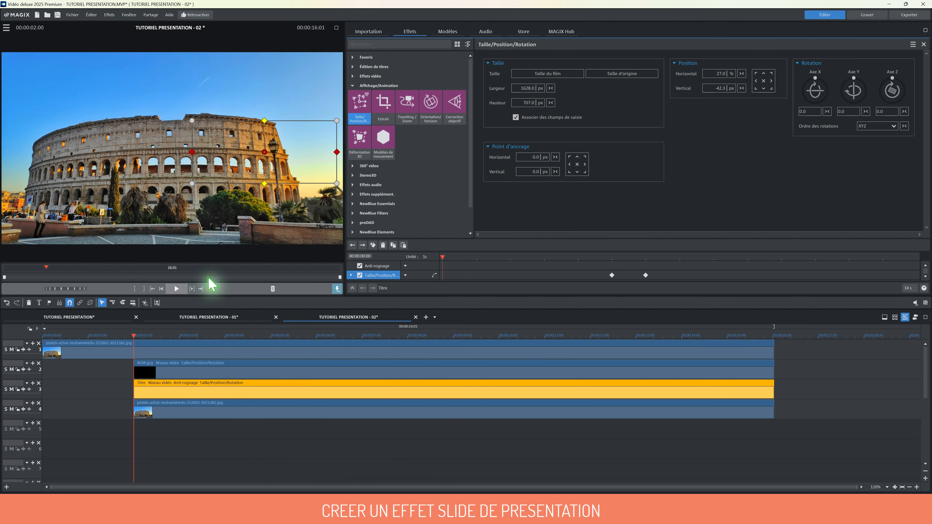
click(177, 289)
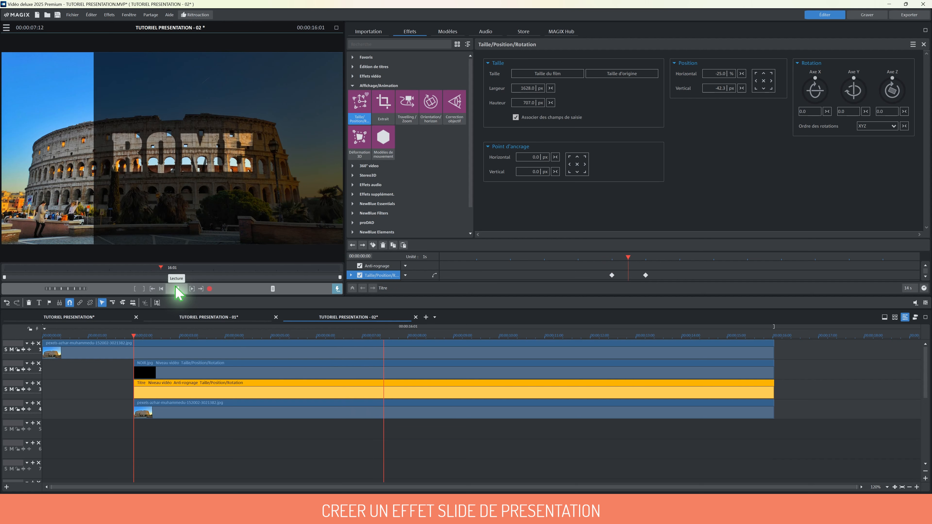
click(177, 289)
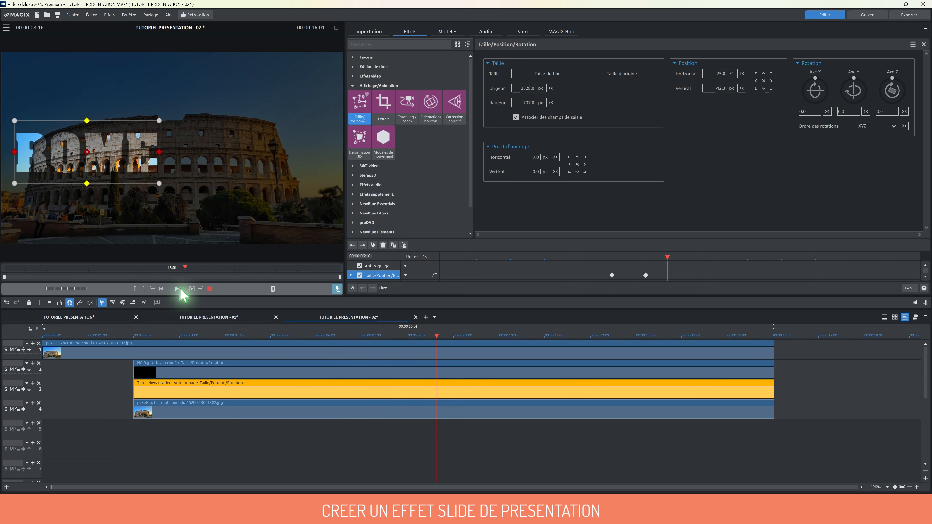
Create a new title at 7 seconds containing the French description that begins "Capitale de l'Italie, Rome est une grande ville cosmopolite".
click(410, 334)
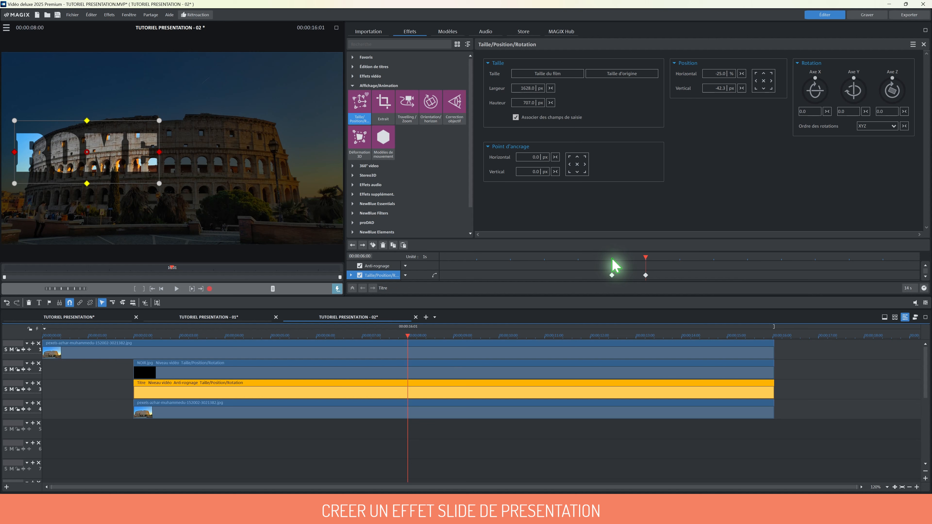
click(612, 259)
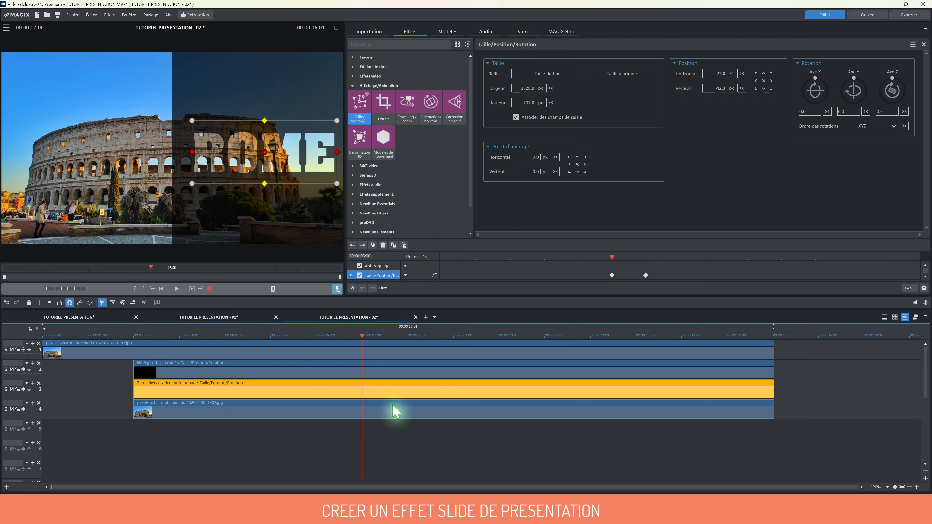
click(404, 446)
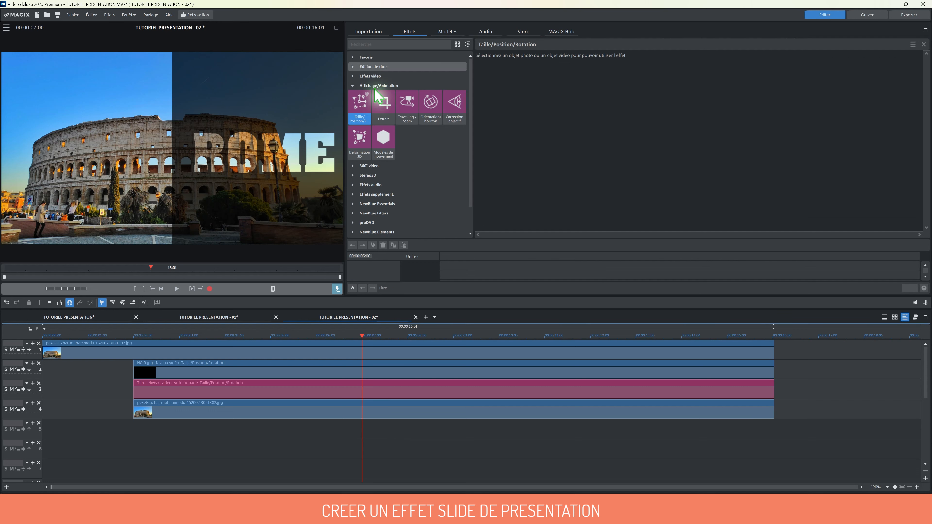
click(375, 69)
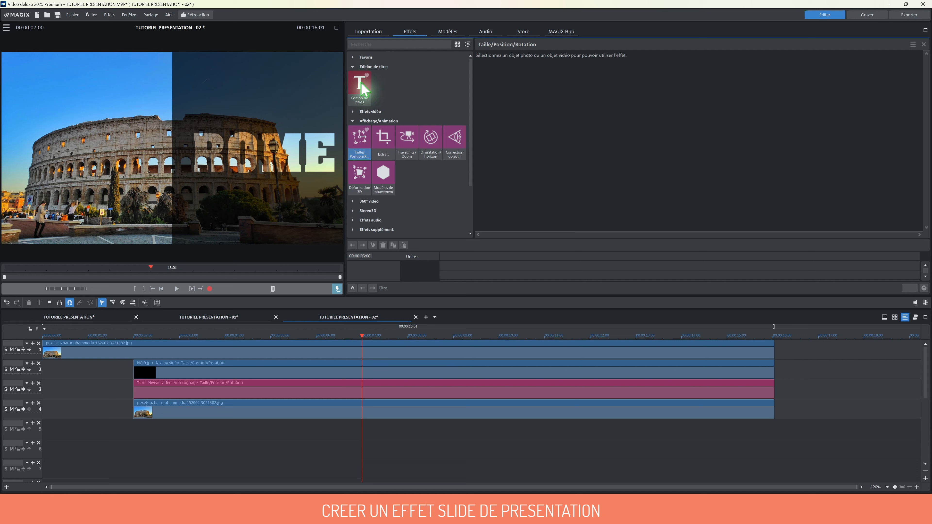
click(361, 87)
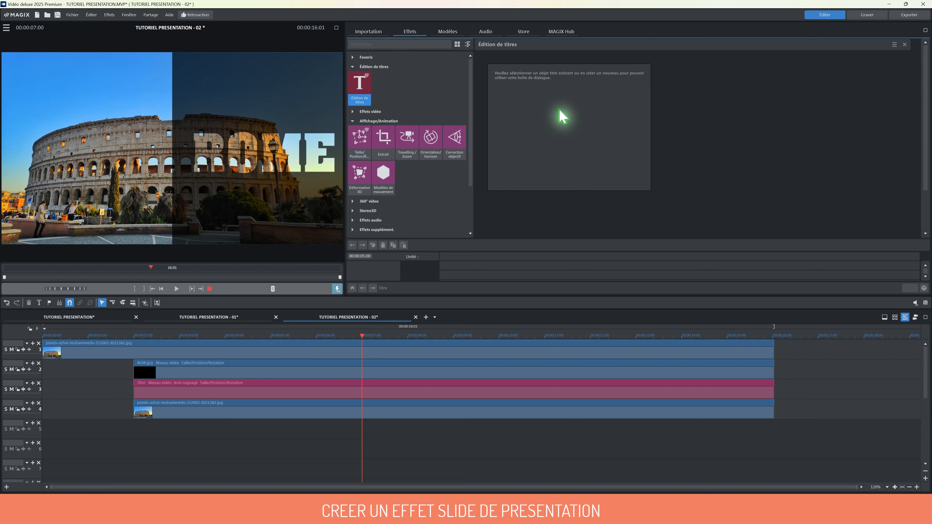
click(244, 146)
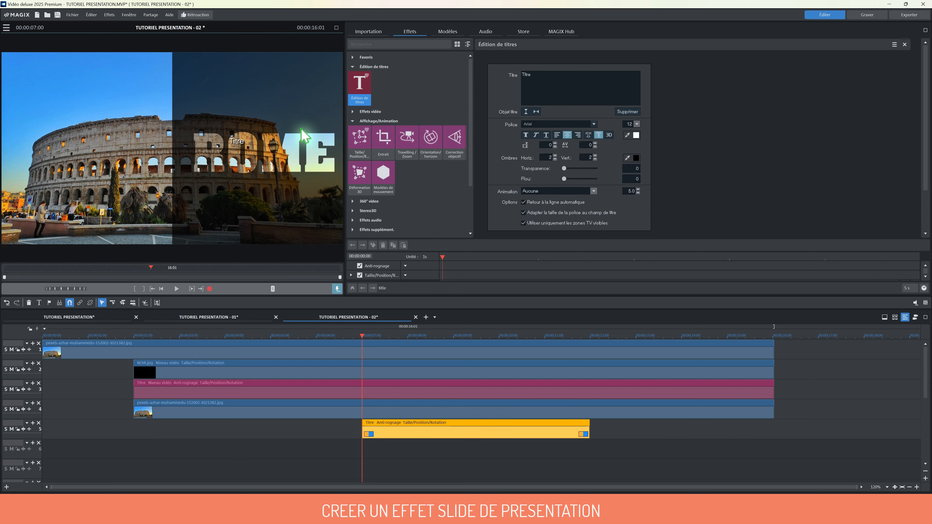
double_click(527, 75)
text(Capitale de l'Italie, Rome est une grande ville cosmopolite dont l'art, l'architecture et la culture de presque 3 000 ans rayonnent dans le monde entier. Ses ruines telles que celles du Forum Romain et du Colisée évoquent la puissance de l'ancien Empire romain)
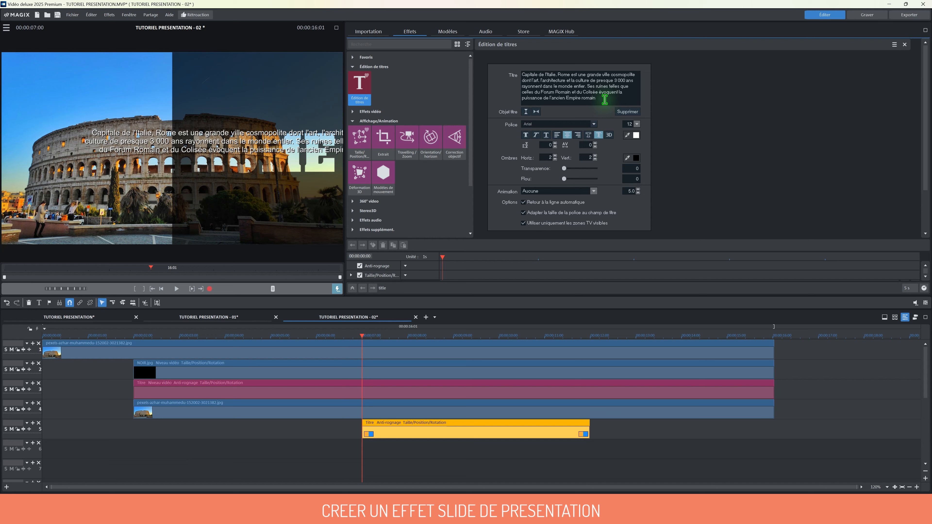
Insert line breaks in the description after "Capitale de l'Italie,", "dont l'art," and "la culture de", and delete the stray leading characters.
click(557, 75)
key(Return)
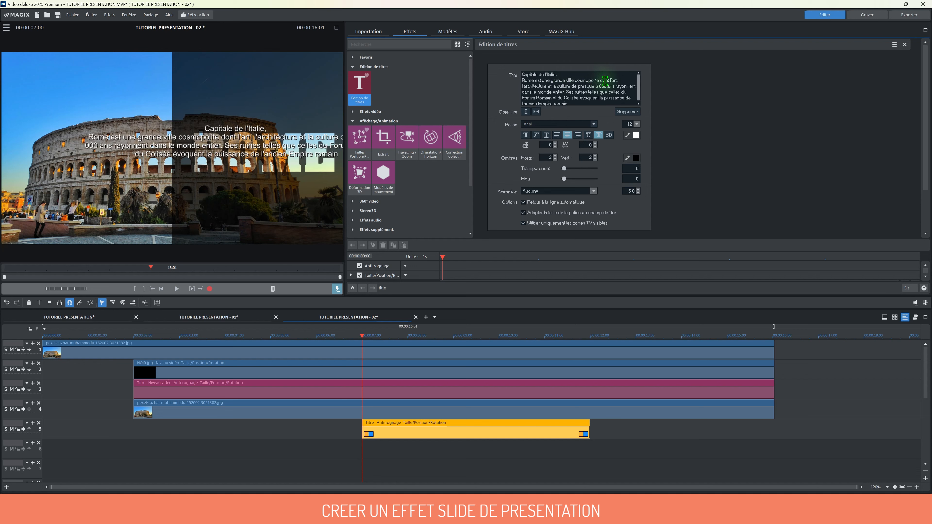
click(618, 81)
key(Return)
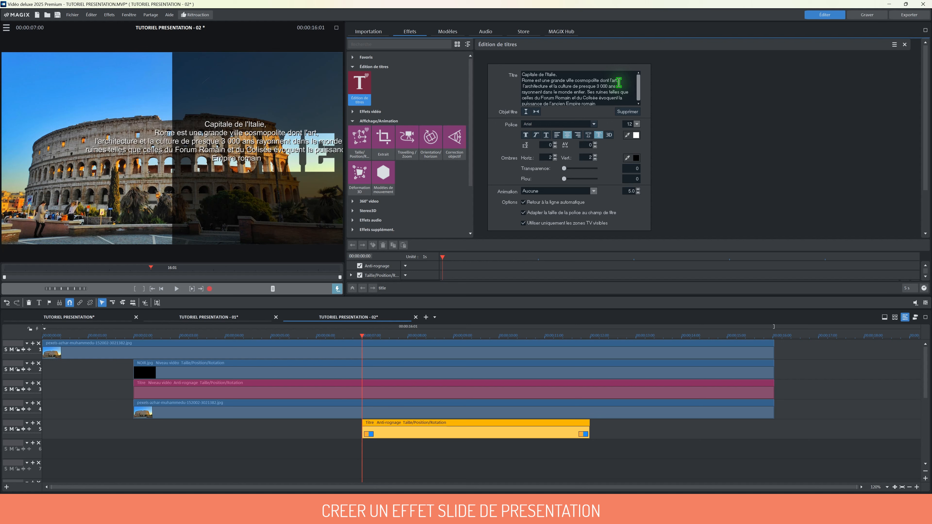
click(578, 89)
key(Return)
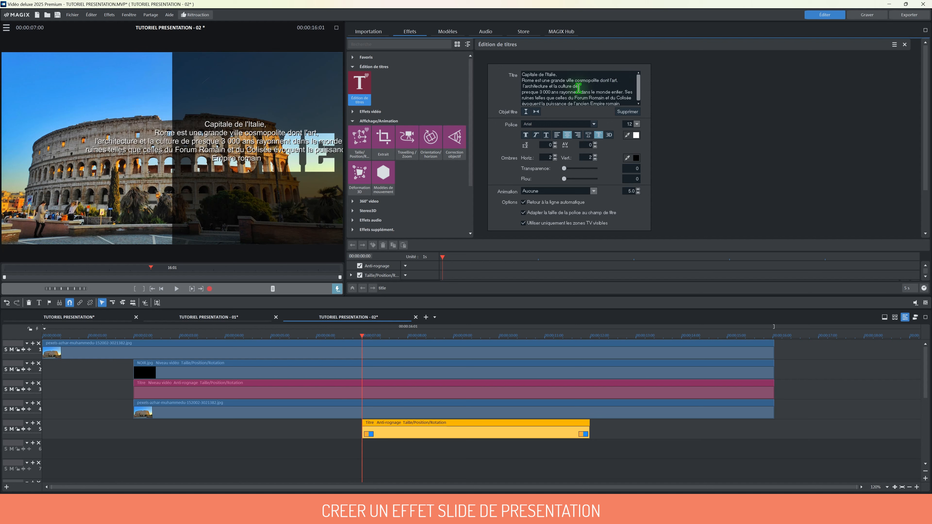
key(Delete)
click(522, 85)
key(Delete)
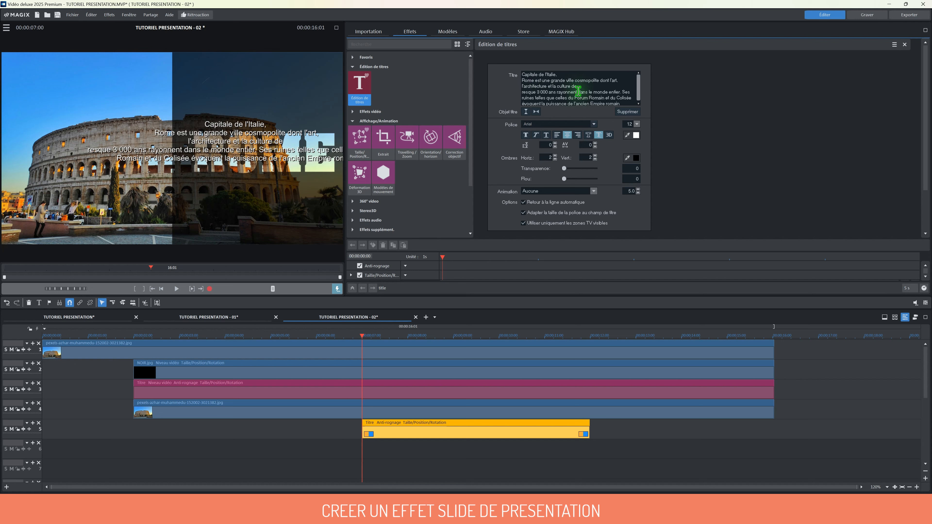
Left-align the description and remove the line break after "la culture de".
click(557, 136)
click(580, 87)
key(Delete)
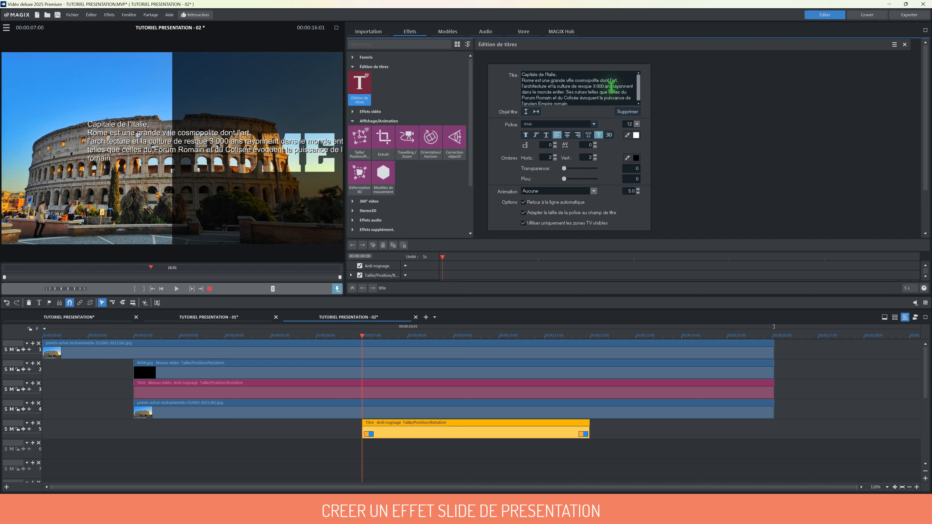
Insert line breaks in the description after "3 000 ans", "monde entier.", "Forum Romain" and "la puissance".
click(611, 87)
key(Return)
click(589, 92)
key(Return)
click(613, 97)
key(Return)
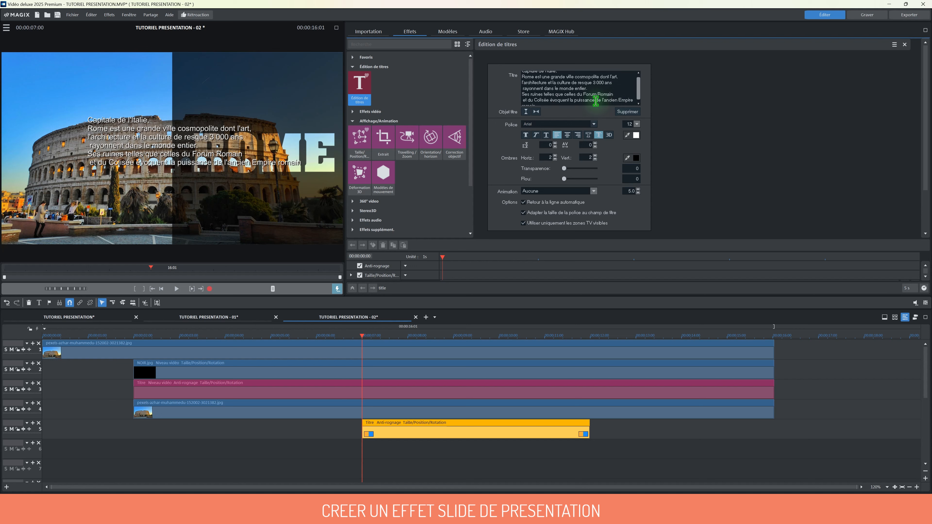
click(596, 101)
key(Return)
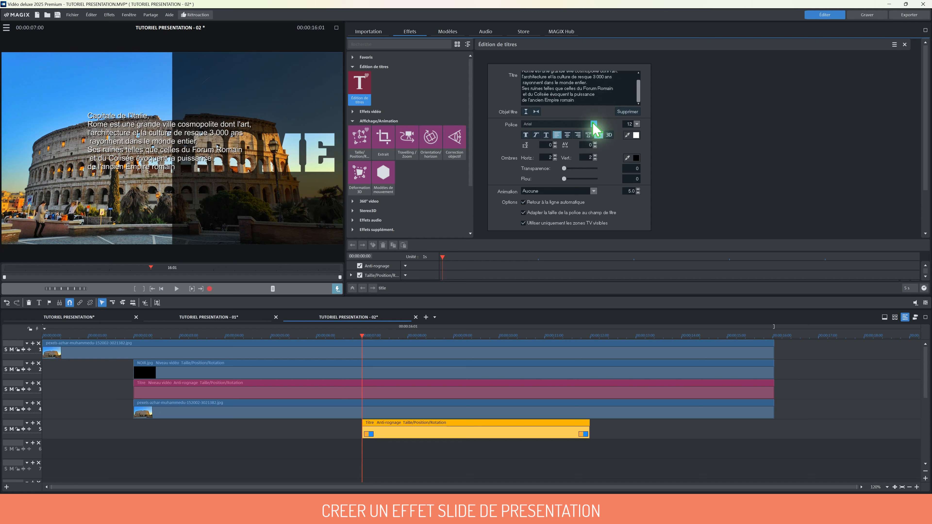
Set the description's font to AcmeFont at size 11.
click(594, 125)
click(549, 142)
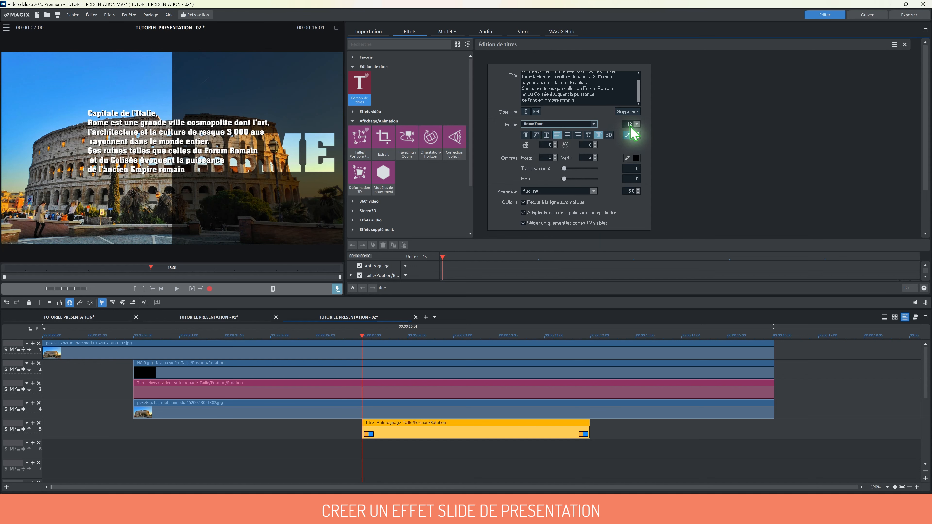
scroll(630, 127, down, 1)
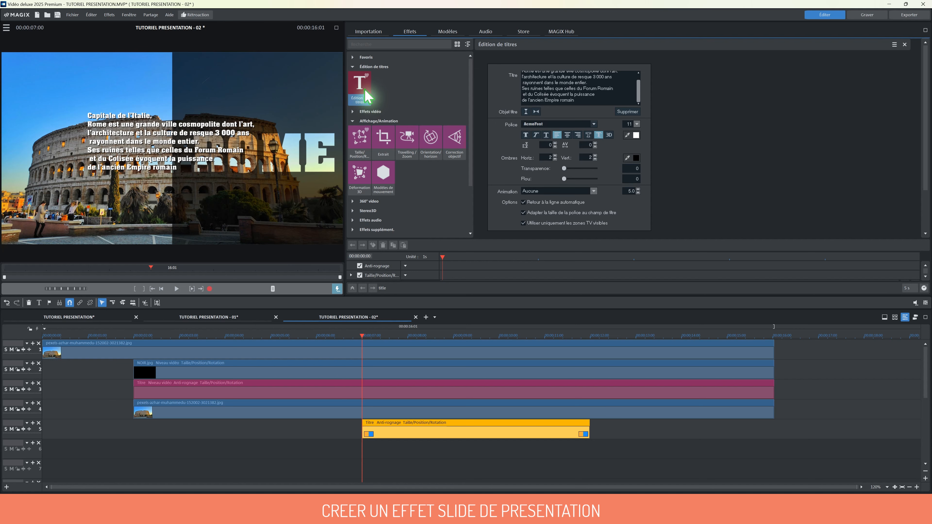
Move the description onto the dark panel with a horizontal position of 25.7 % and reset its vertical position to 0.
click(361, 154)
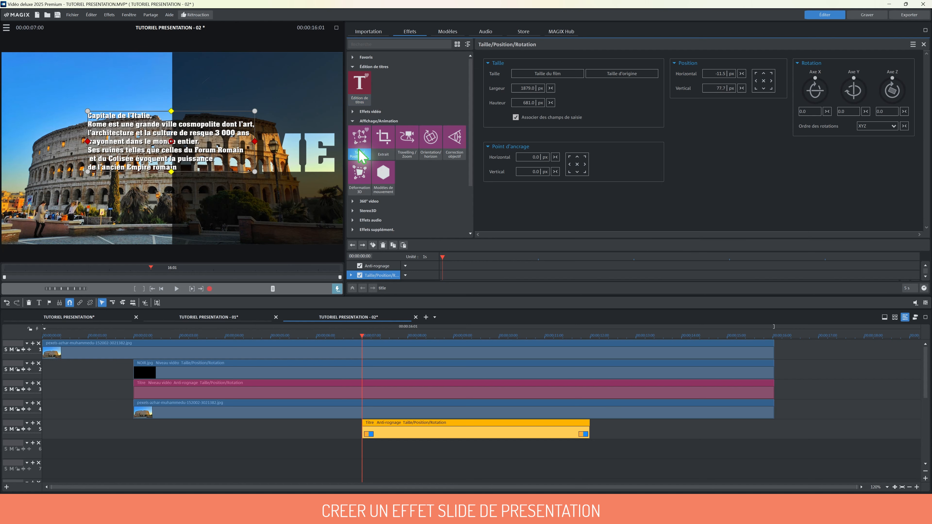
click(732, 74)
mouse_move(721, 71)
mouse_down()
mouse_move(722, 59)
mouse_move(724, 66)
mouse_up()
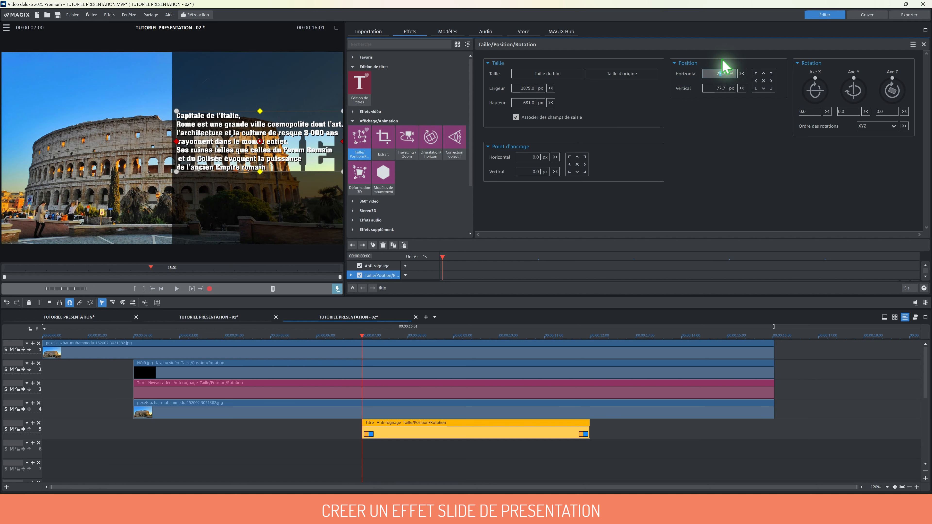
click(742, 89)
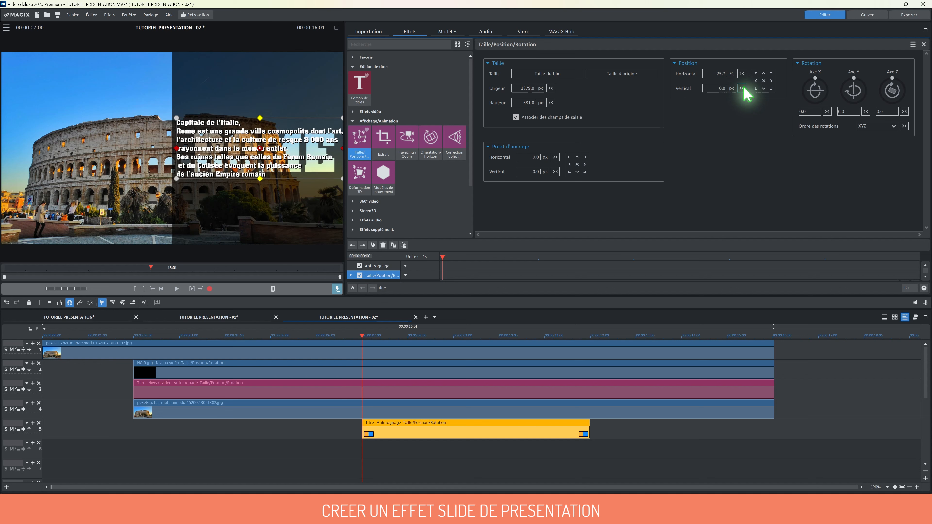
Set the description's font size to 10 and its horizontal position to 968.9 px so it sits inside the panel.
click(362, 93)
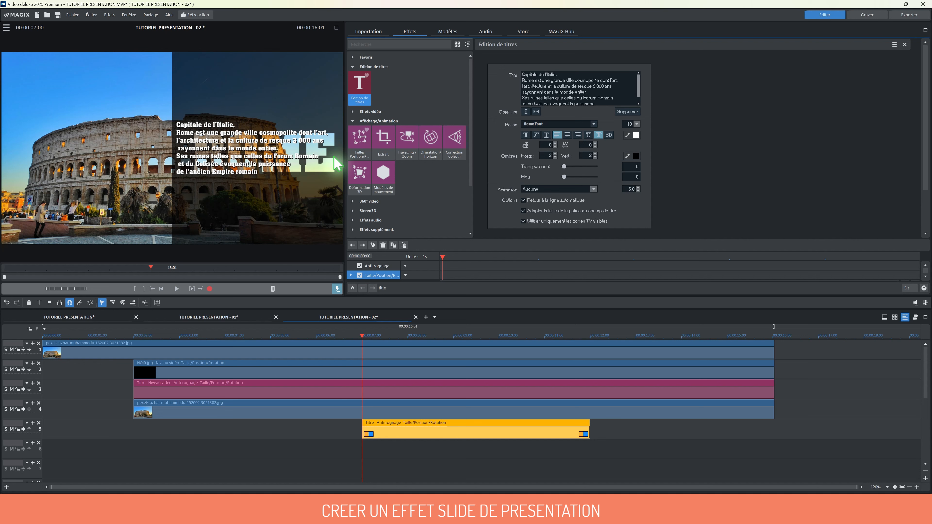
click(363, 147)
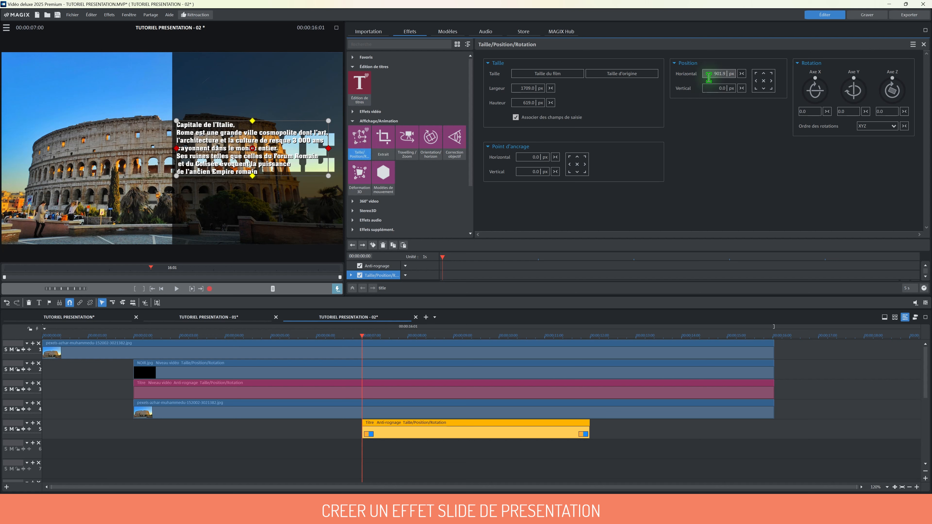
scroll(709, 77, up, 20)
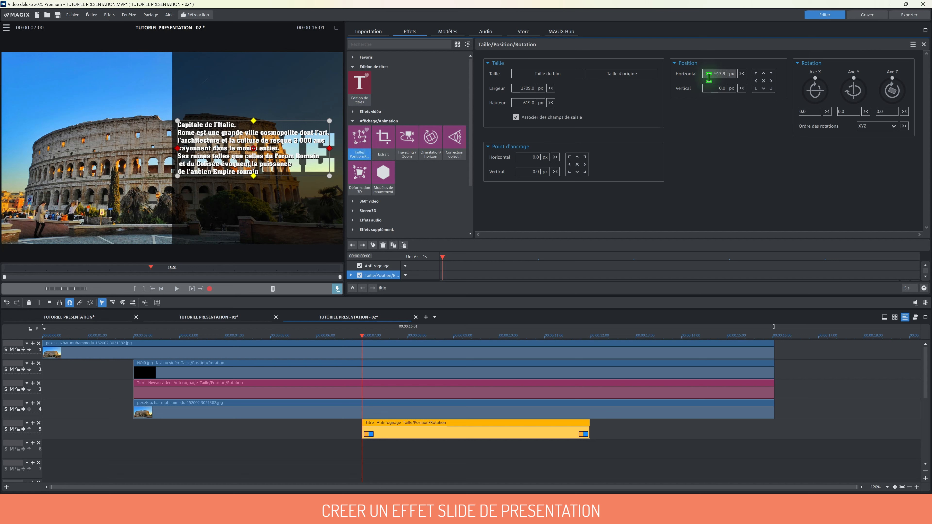
scroll(709, 77, up, 20)
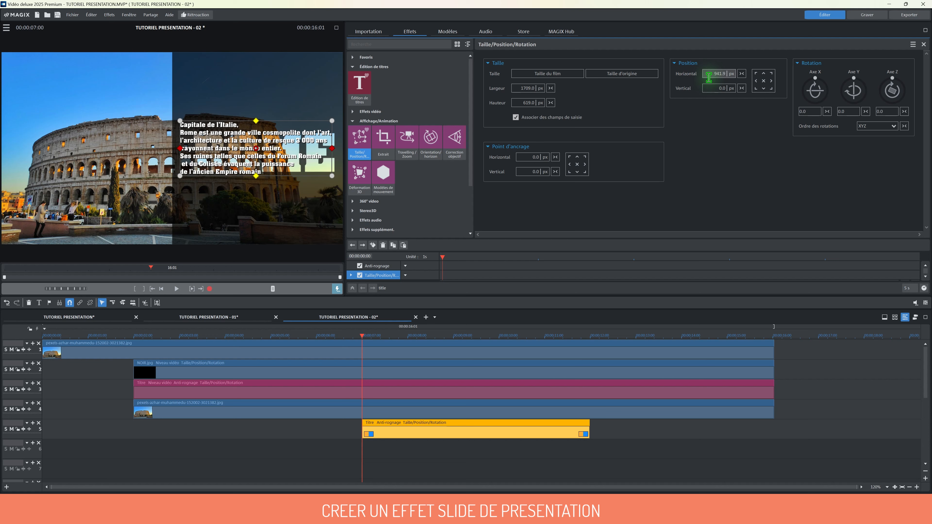
scroll(709, 77, up, 14)
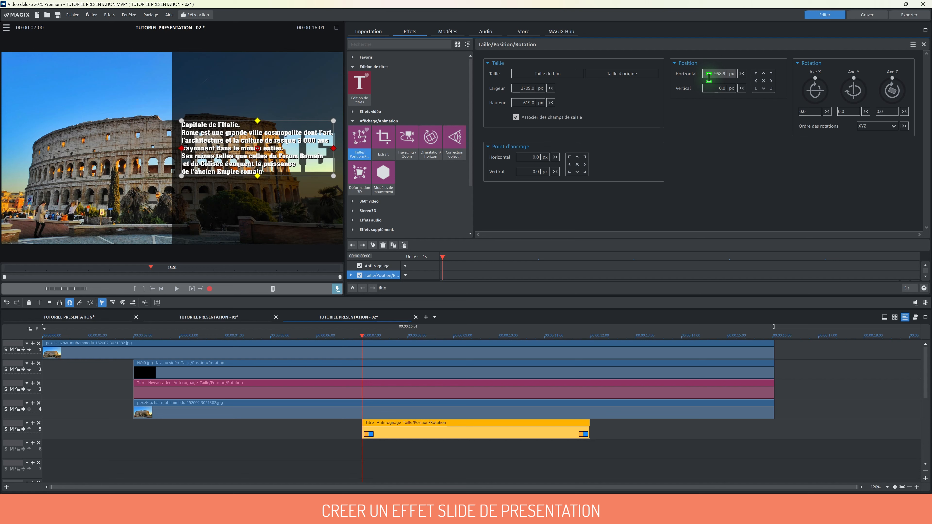
scroll(708, 77, up, 2)
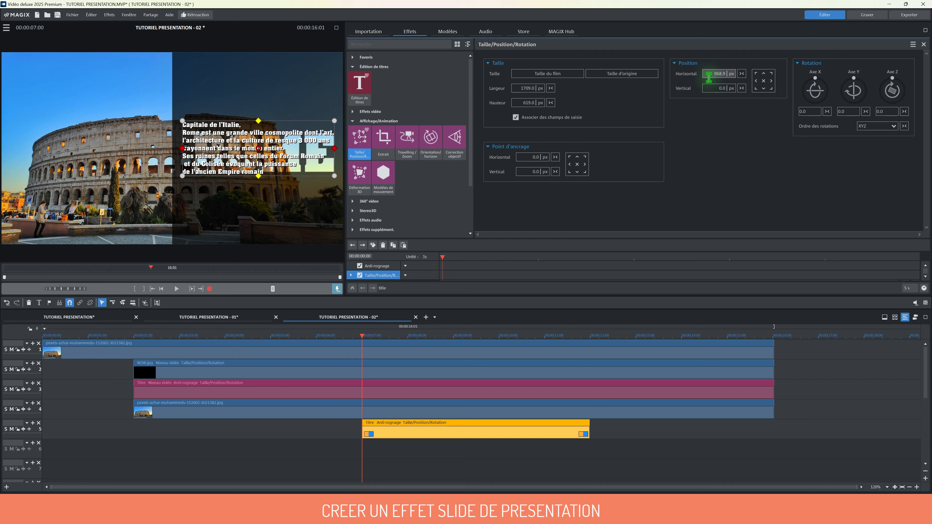
click(701, 466)
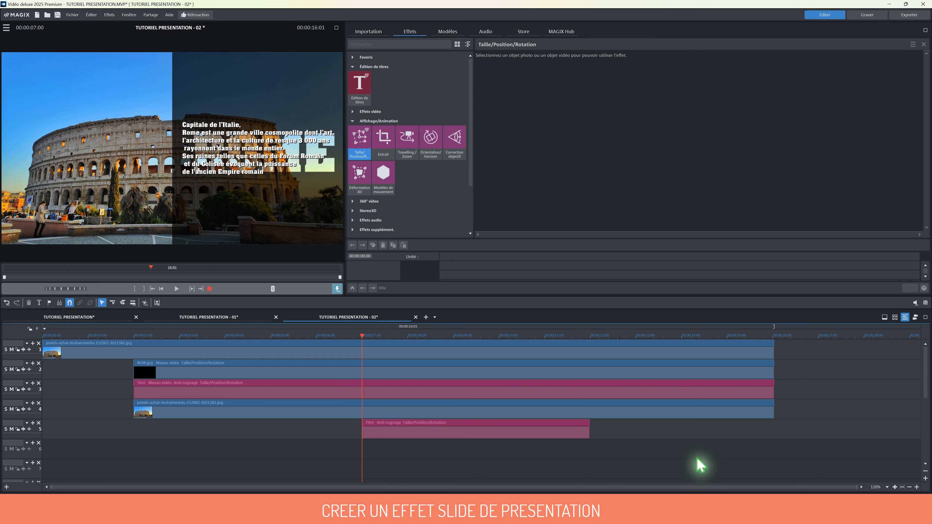
Add a position keyframe to the description text at 8 s, where the ROME title's slide ends.
click(444, 430)
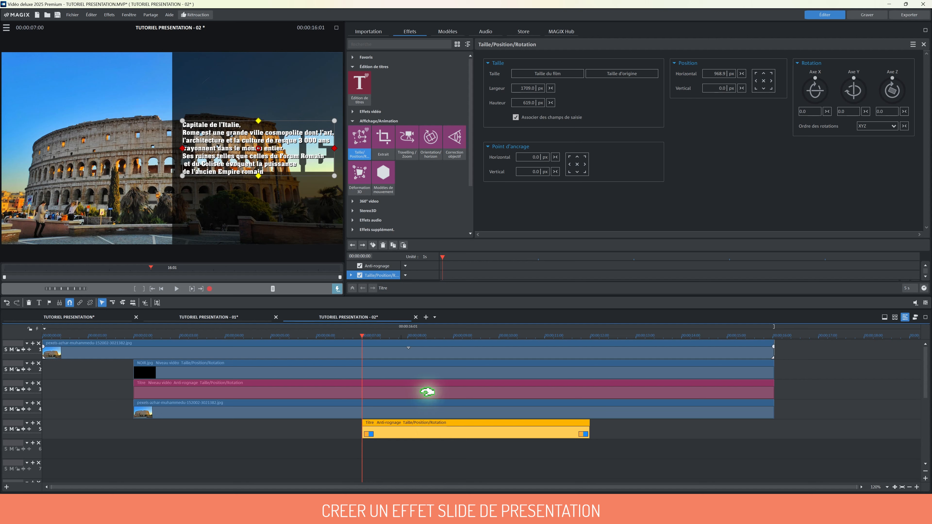
click(436, 391)
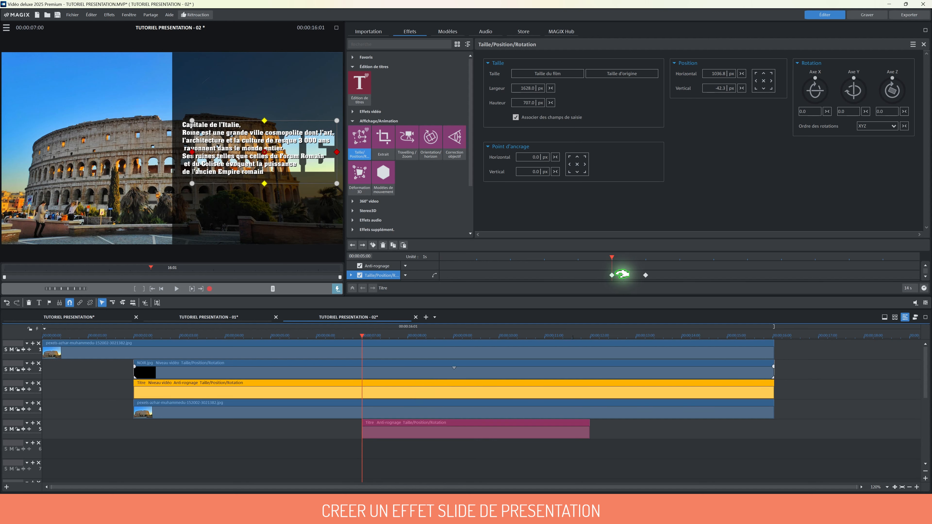
click(646, 259)
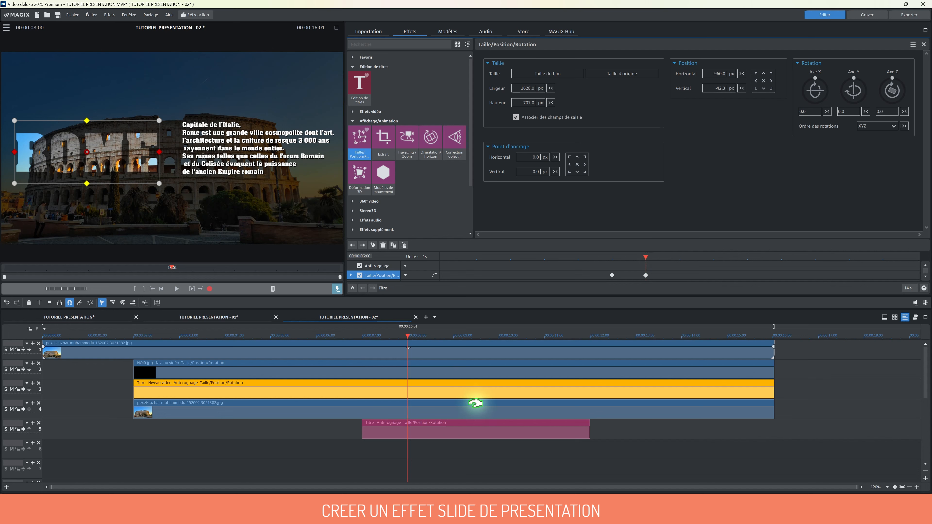
click(434, 431)
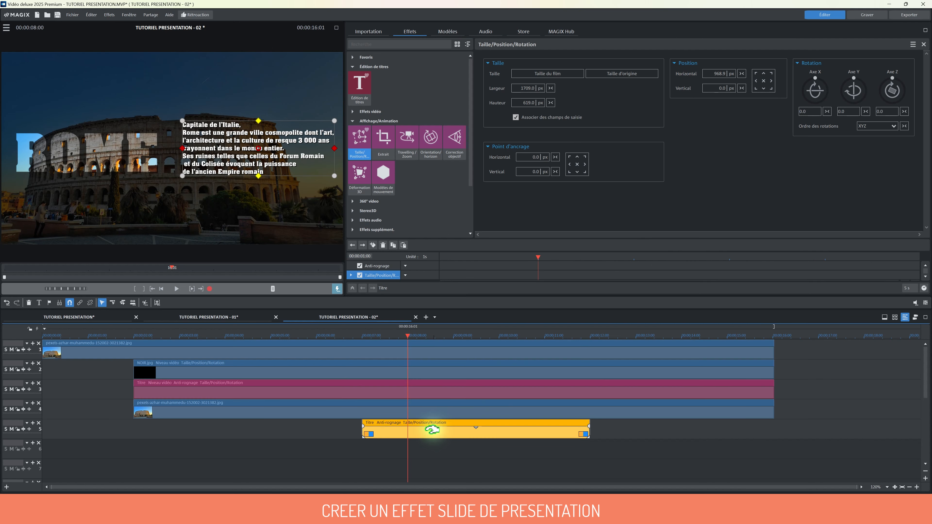
click(373, 245)
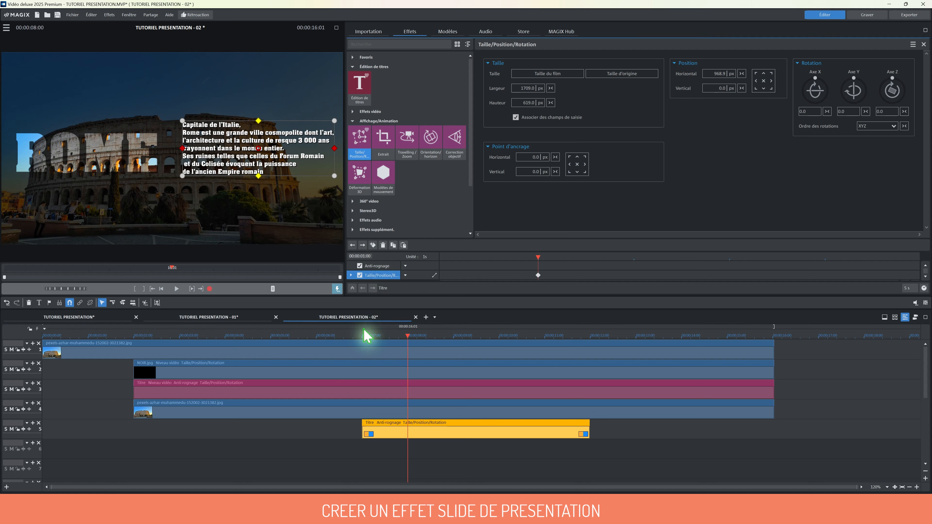
Set the description's horizontal position to 75 % at 7 s so it starts outside the frame.
click(362, 339)
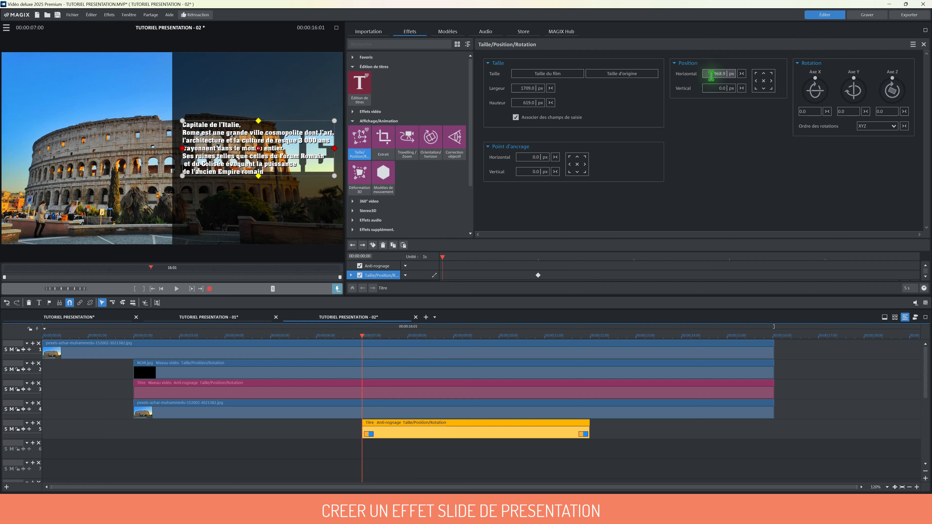
click(718, 73)
drag(719, 73, 733, 5)
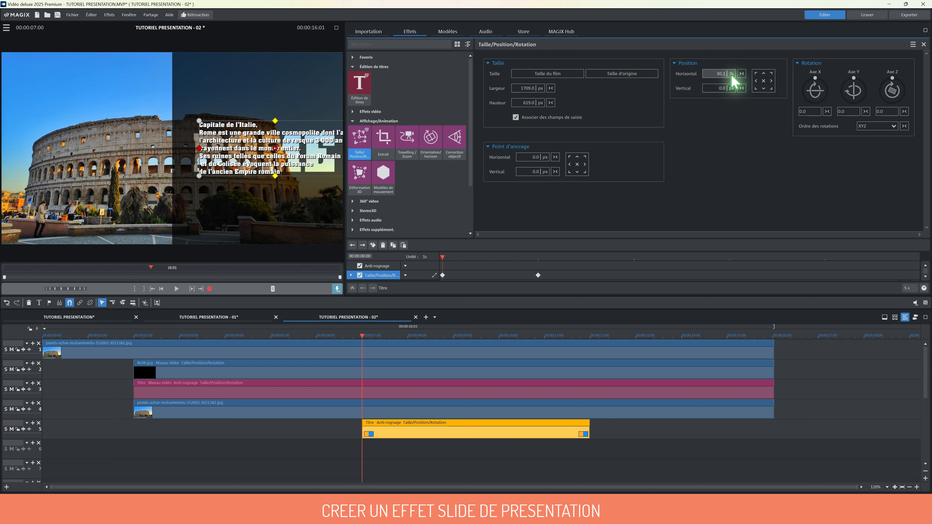
drag(718, 74, 726, 57)
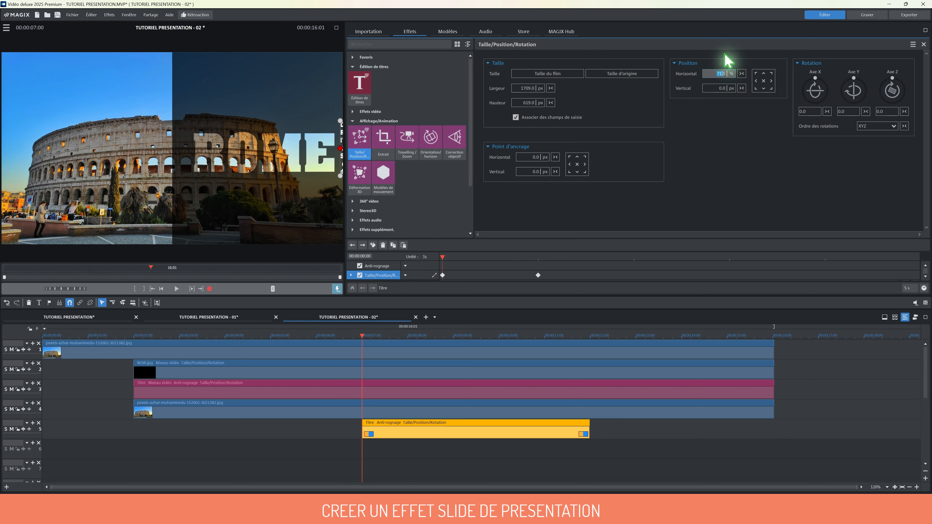
text(75)
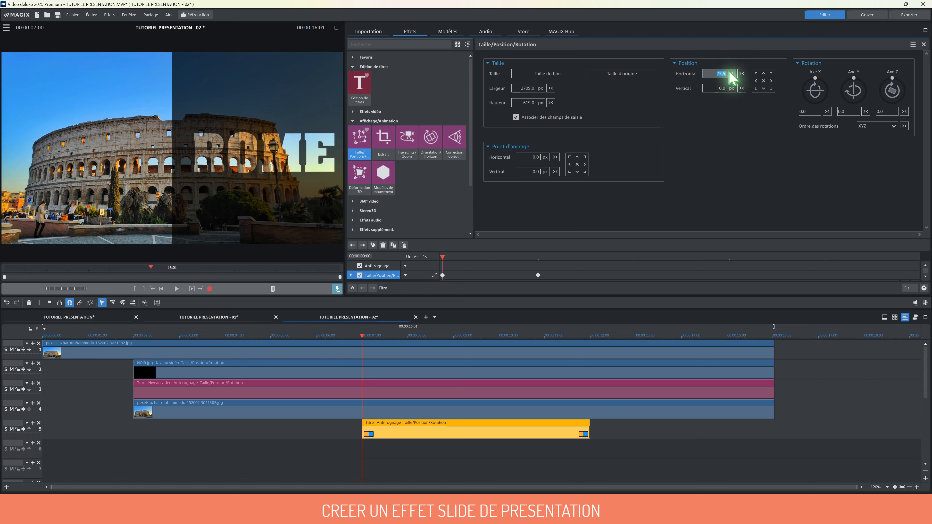
click(732, 74)
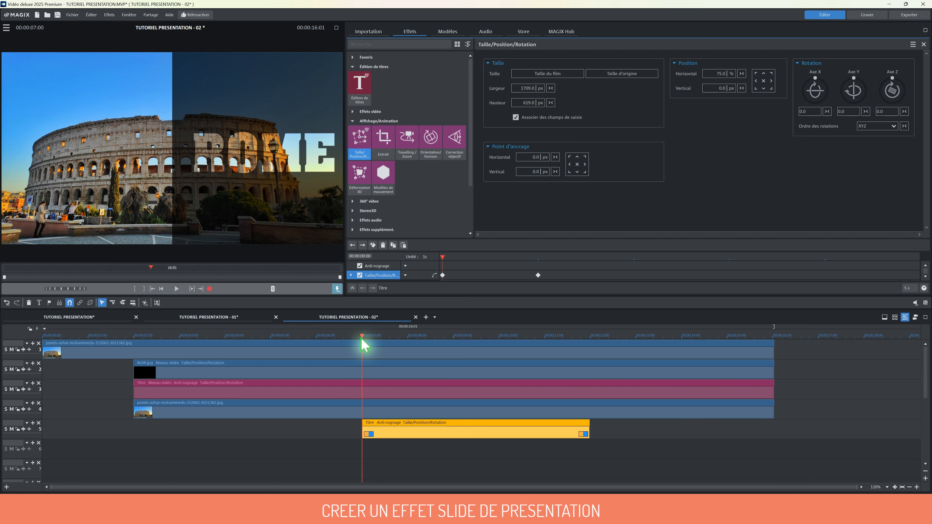
Play the animation from the start and extend the description clip to the end of the other tracks.
click(44, 335)
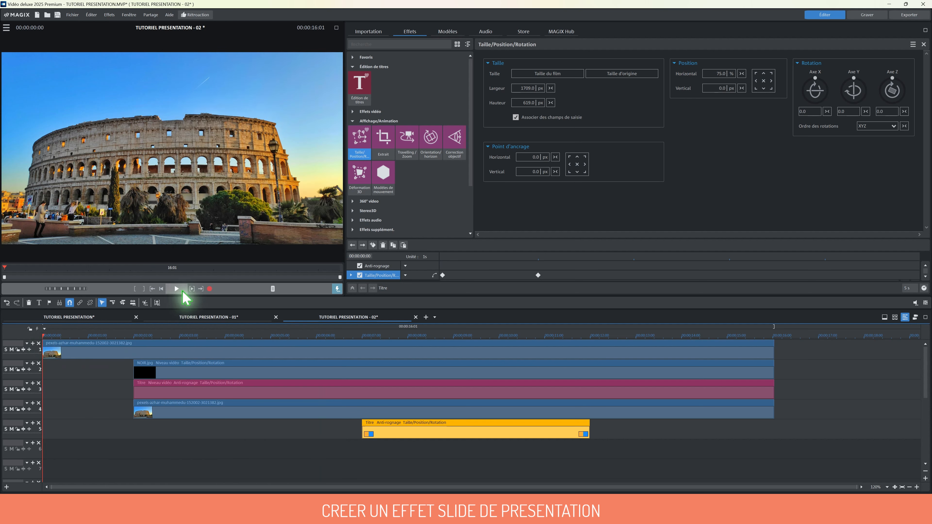
click(182, 291)
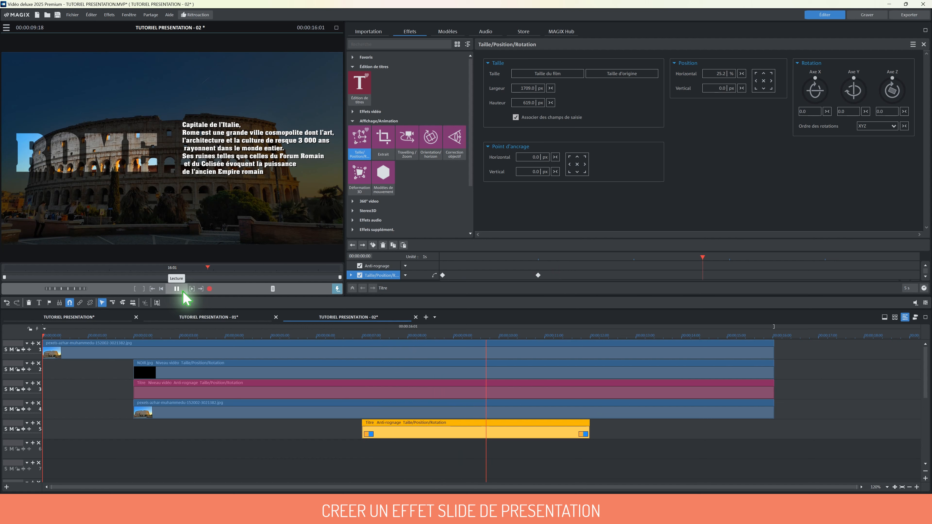
click(176, 289)
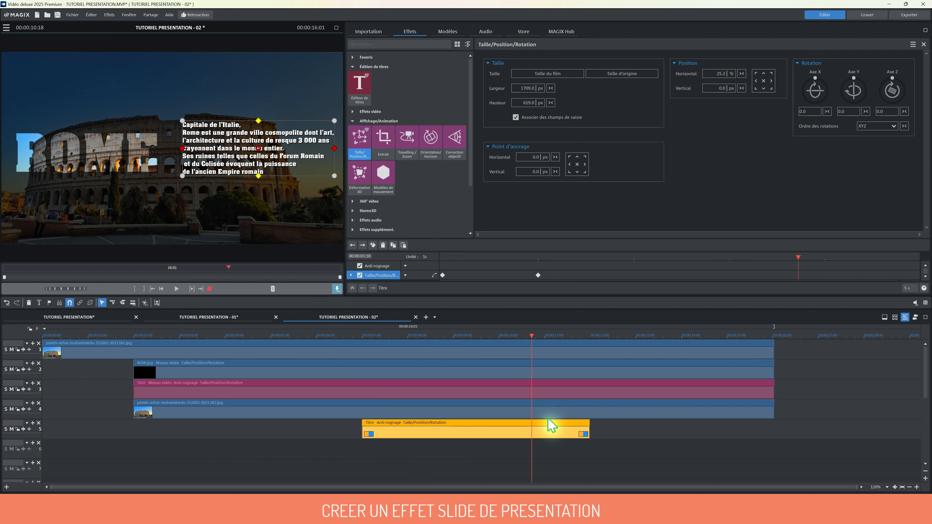
drag(589, 433, 774, 434)
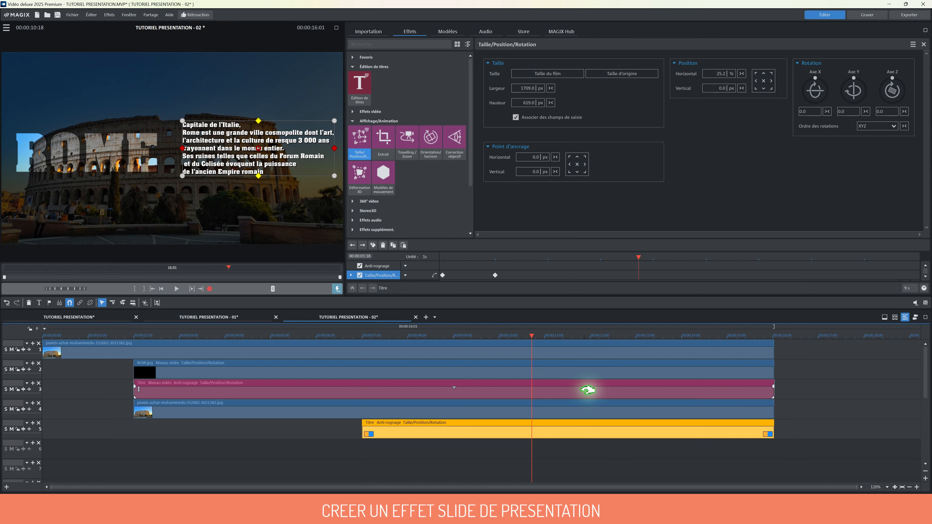
Add a position keyframe to the NOIR.jpg panel at 12 s and set its horizontal position to 100 % at 14 s.
click(588, 390)
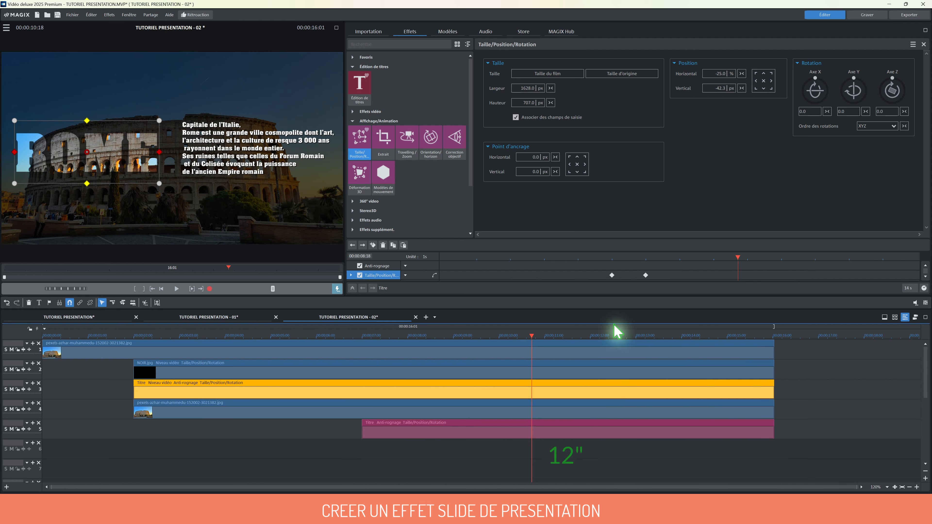
click(591, 336)
click(602, 372)
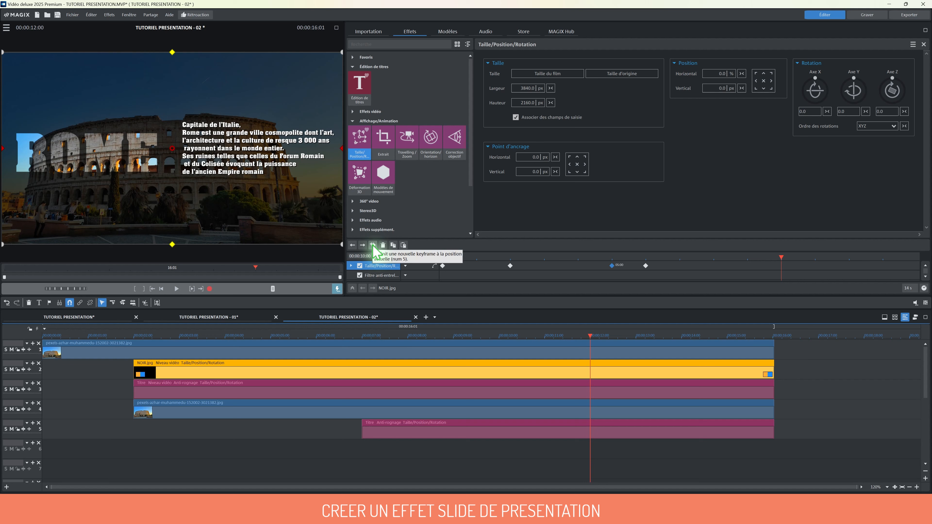
click(372, 244)
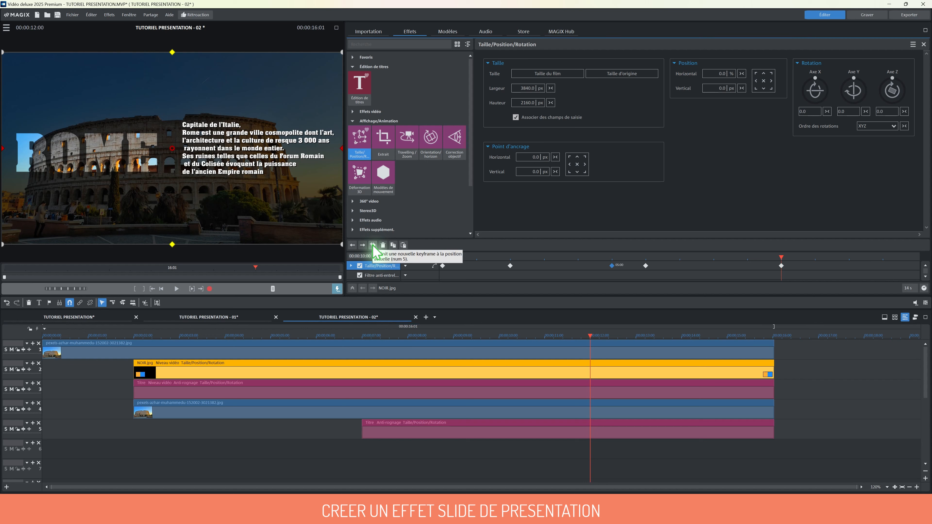
click(849, 259)
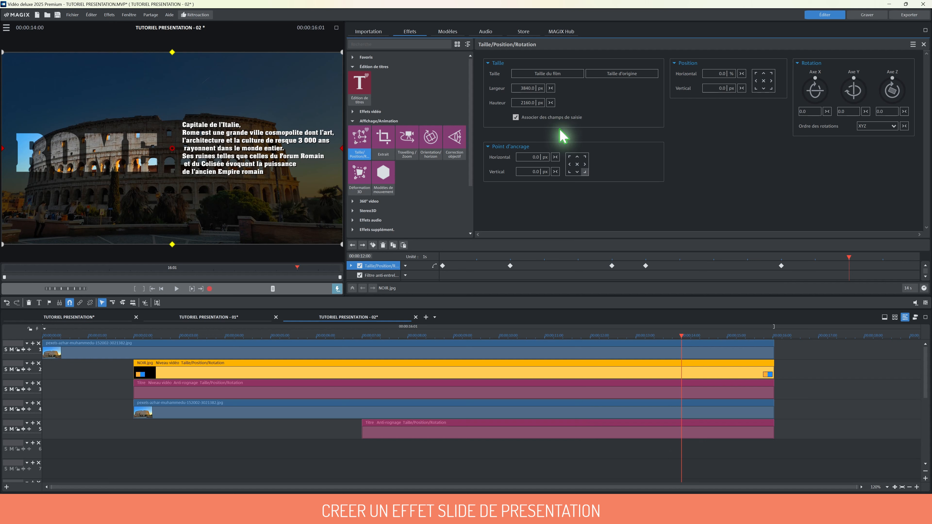
click(717, 75)
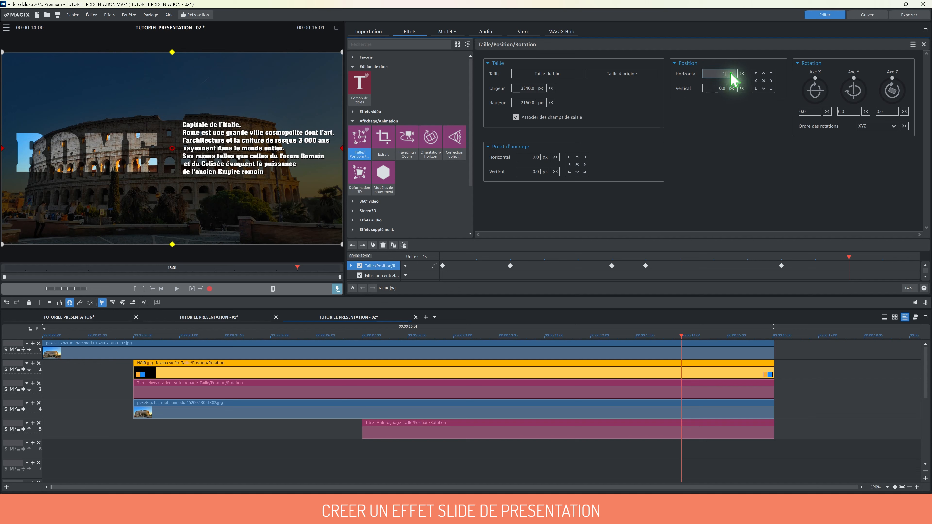
key(Return)
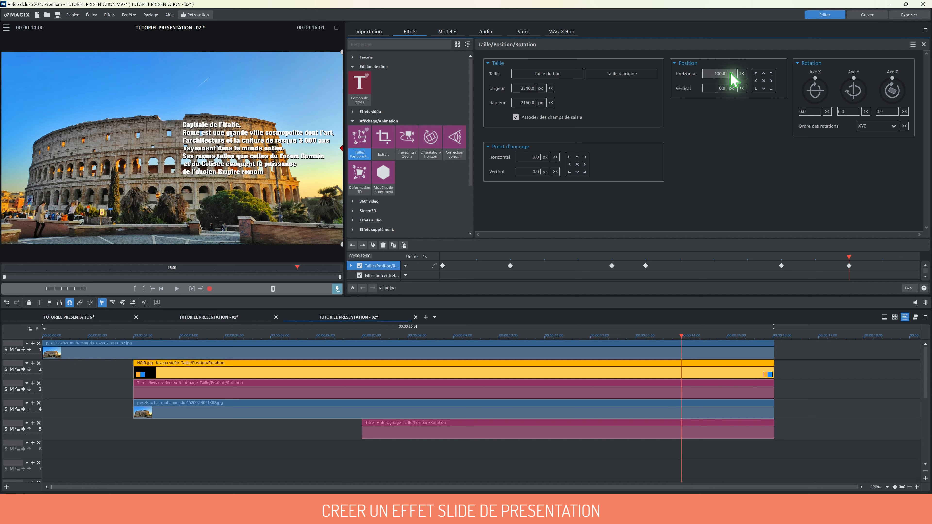
Add a position keyframe to the description at 12 s and set its horizontal position to 100 % at 14 s.
click(704, 435)
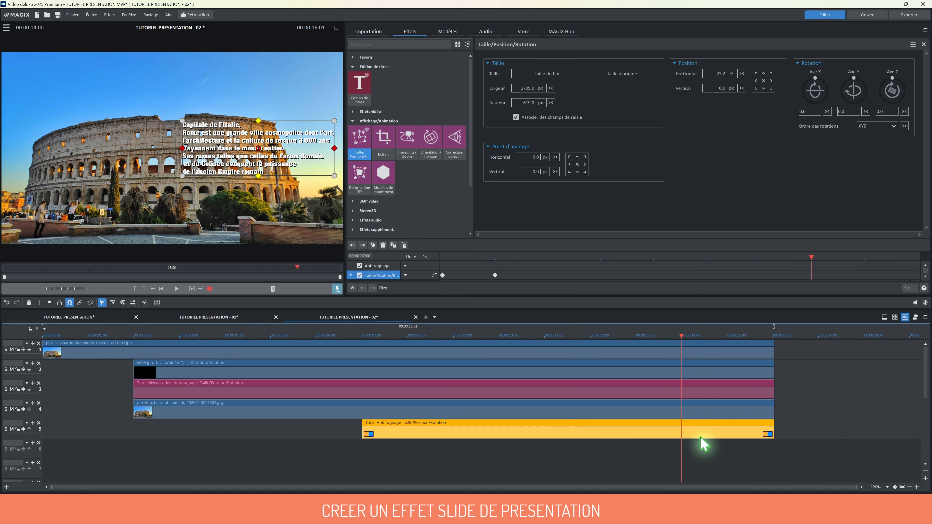
click(591, 337)
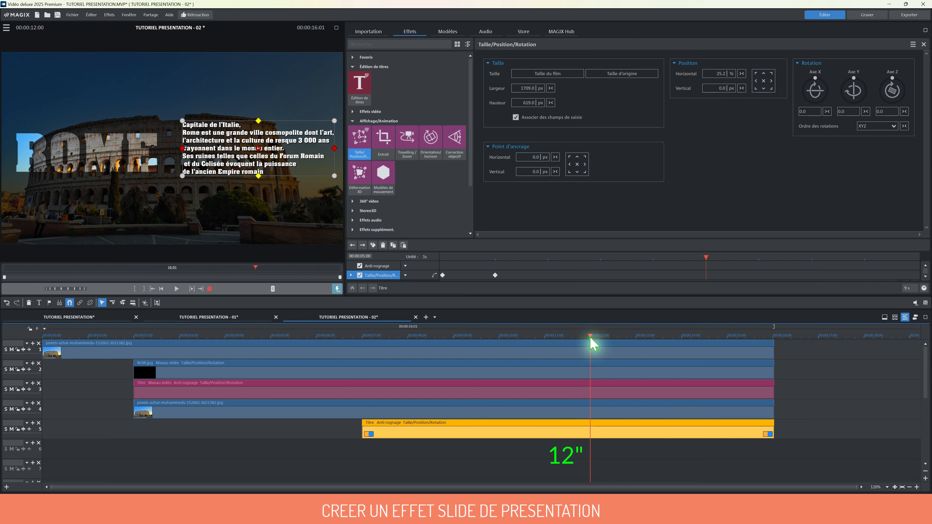
click(372, 245)
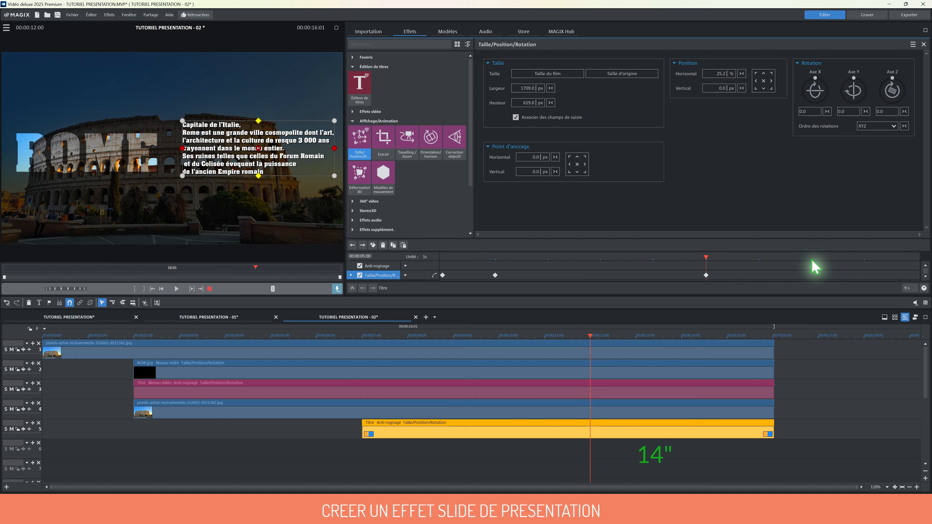
click(812, 267)
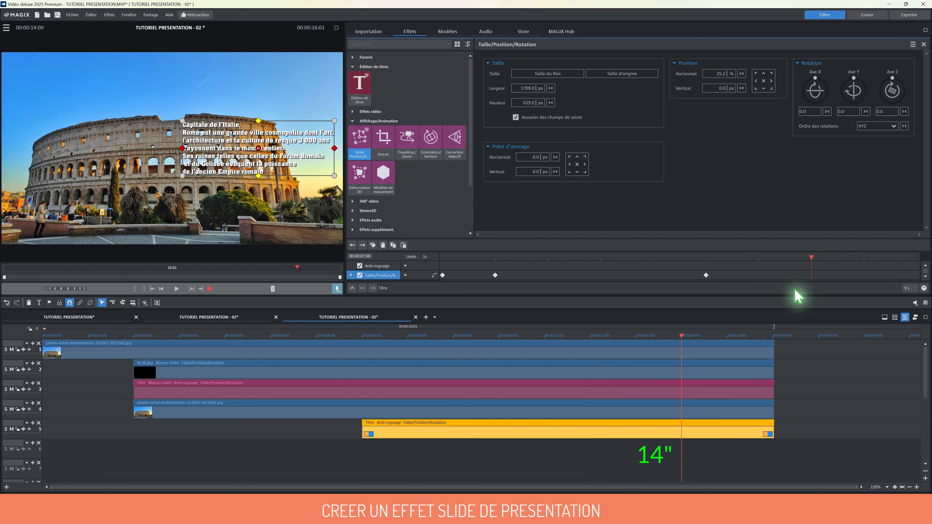
click(712, 433)
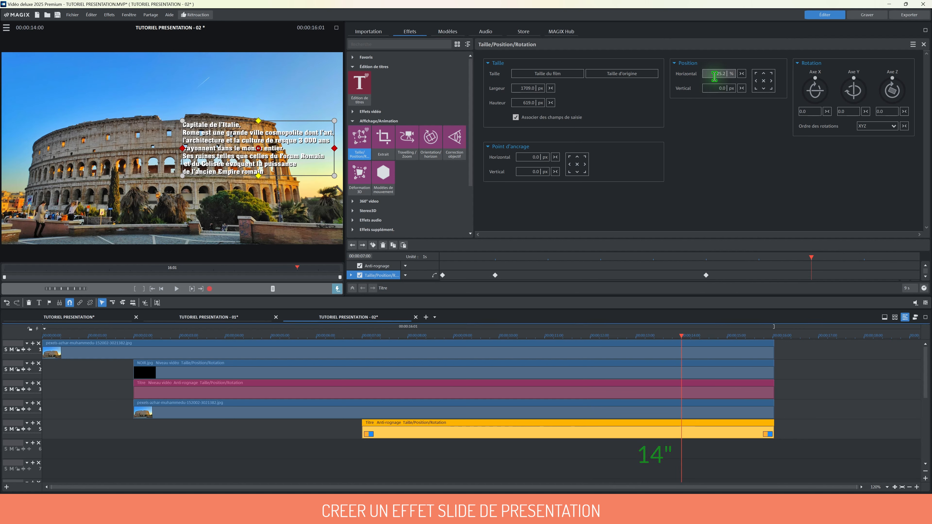
click(730, 74)
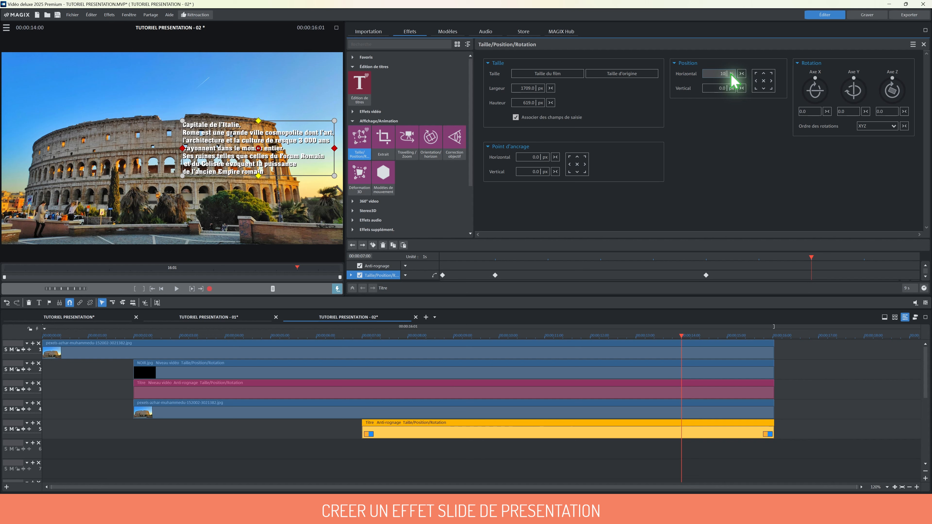
key(Return)
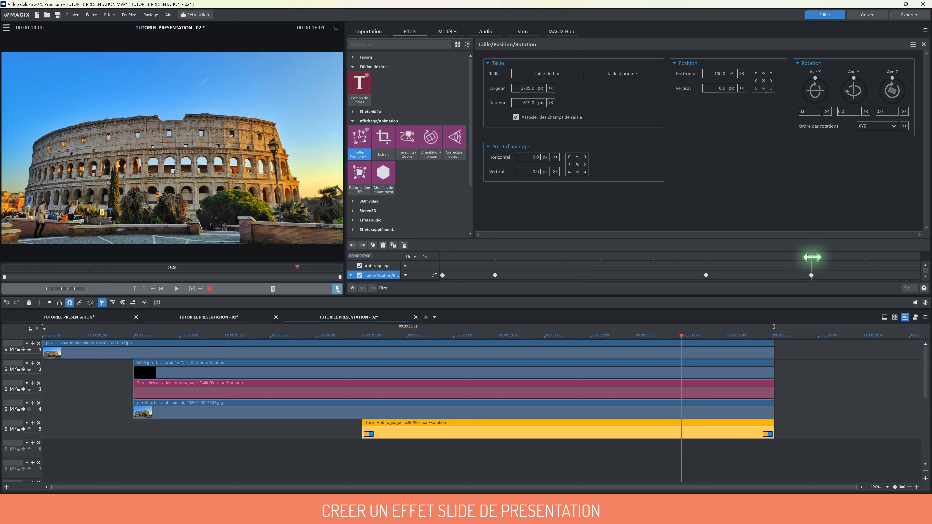
Play back the description's entry and exit from 7 s, and the whole animation from the start.
drag(812, 257, 364, 287)
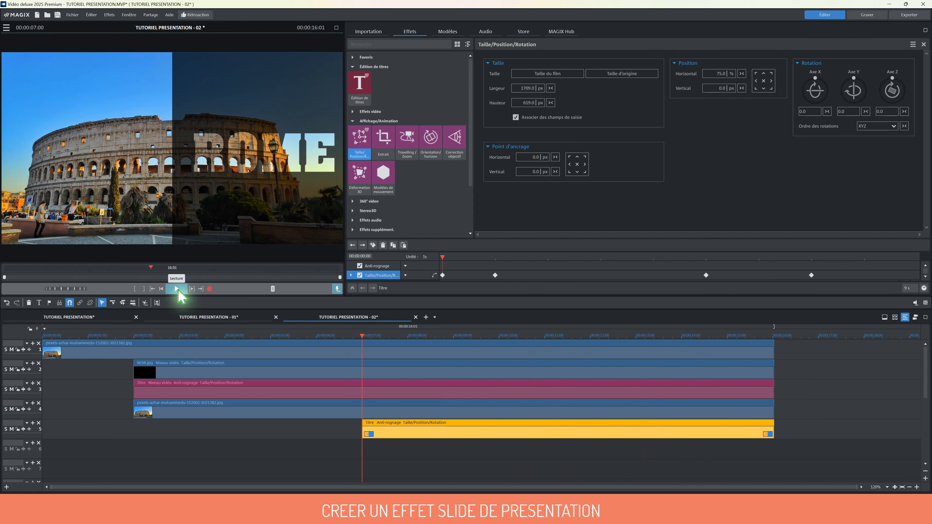
click(177, 289)
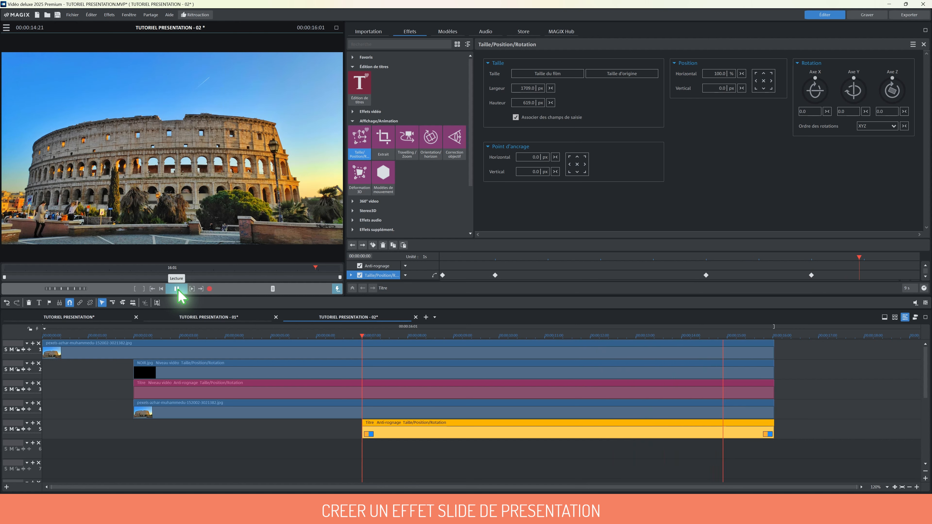
click(177, 288)
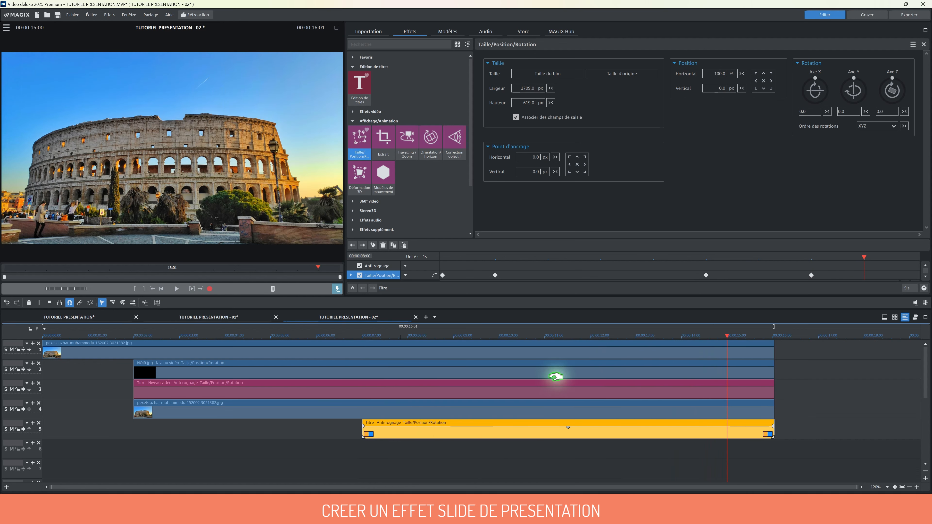
click(45, 347)
click(177, 289)
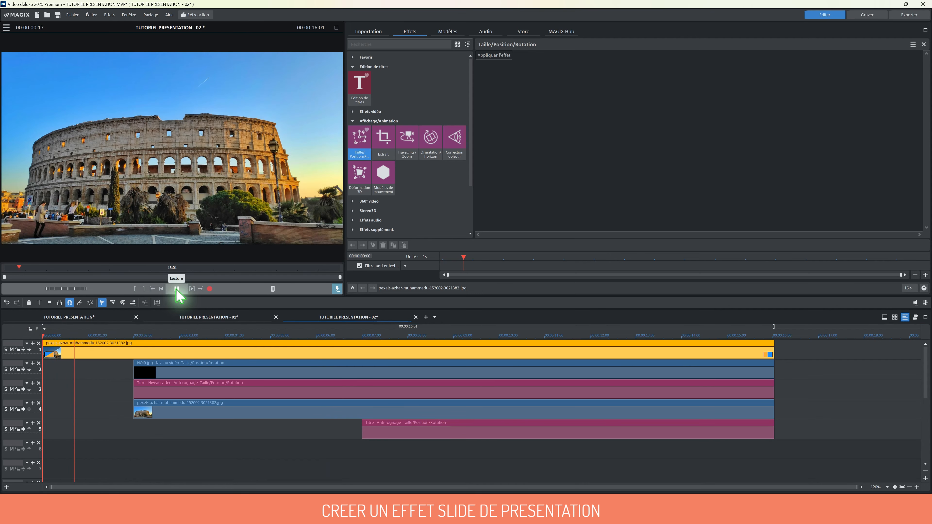